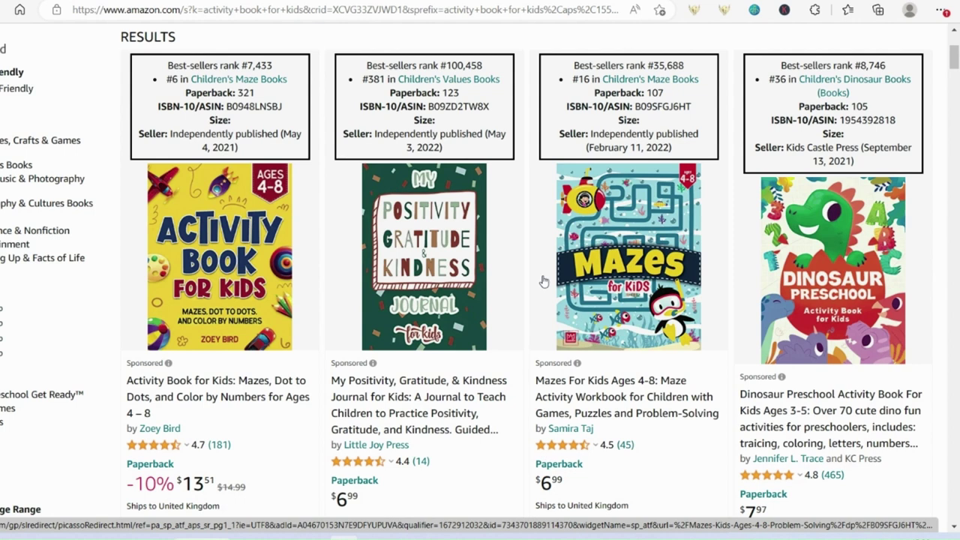
Scroll through Amazon's best-selling kids' activity-book search results
scroll(544, 281, "down", 5)
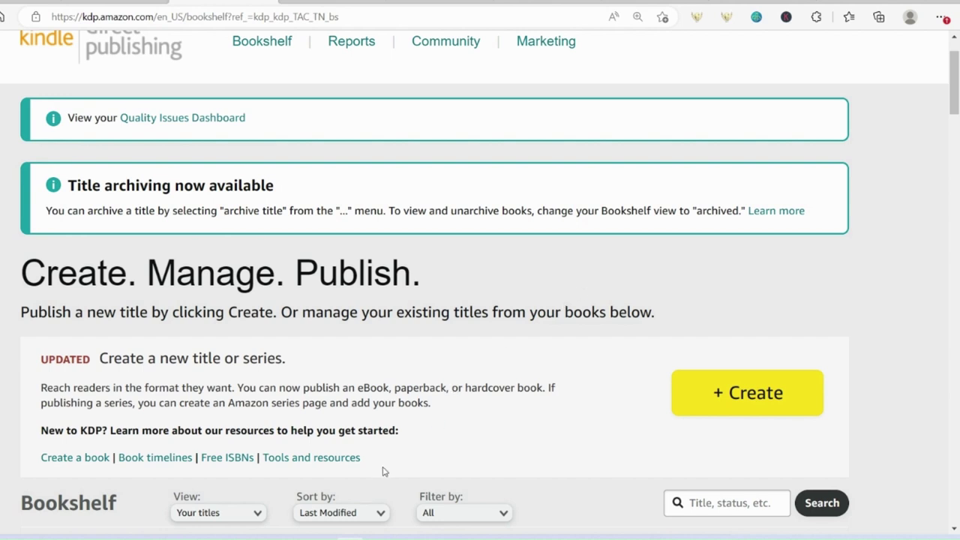
Go from KDP Tools and resources to the Manuscript templates help page via Manuscript formatting resources
left_click(303, 459)
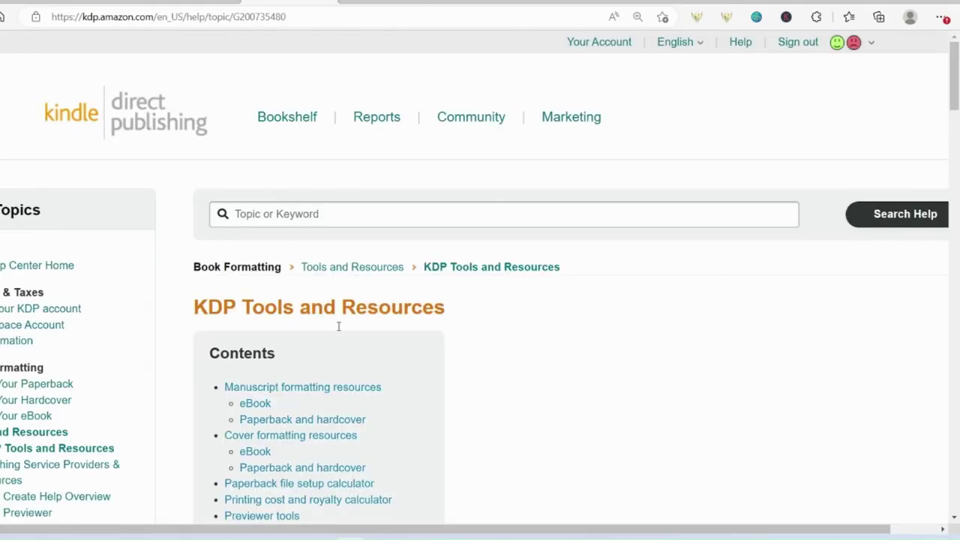
left_click(311, 395)
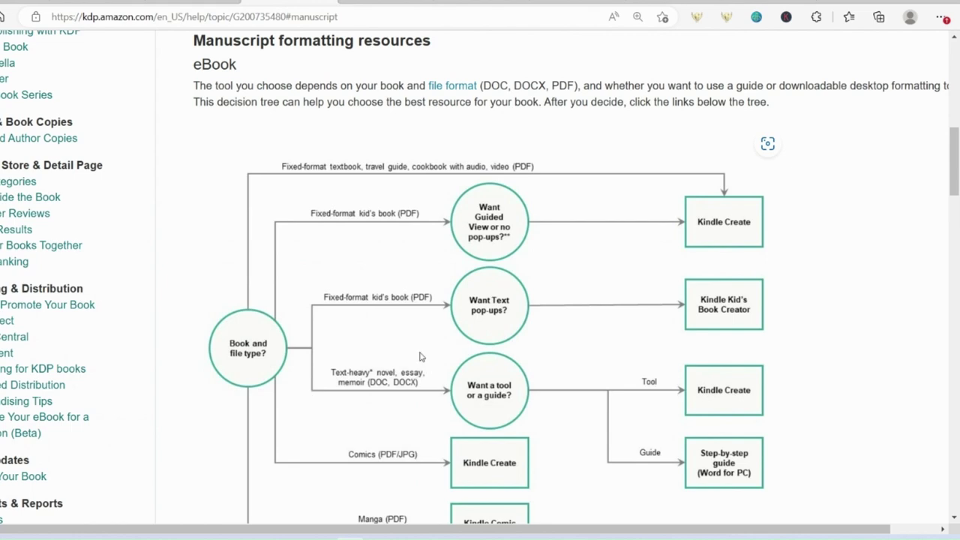
scroll(666, 353, "down", 1)
scroll(666, 353, "up", 1)
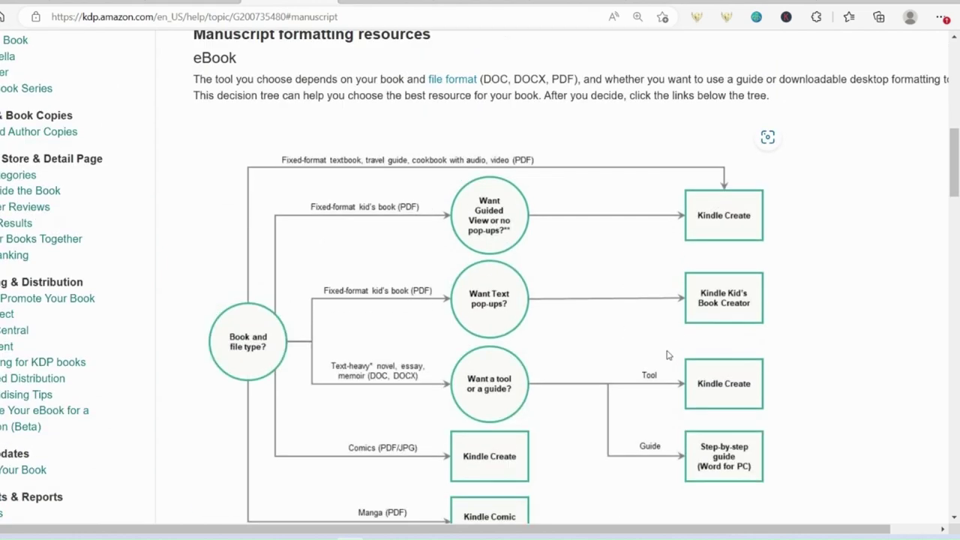
scroll(575, 240, "down", 10)
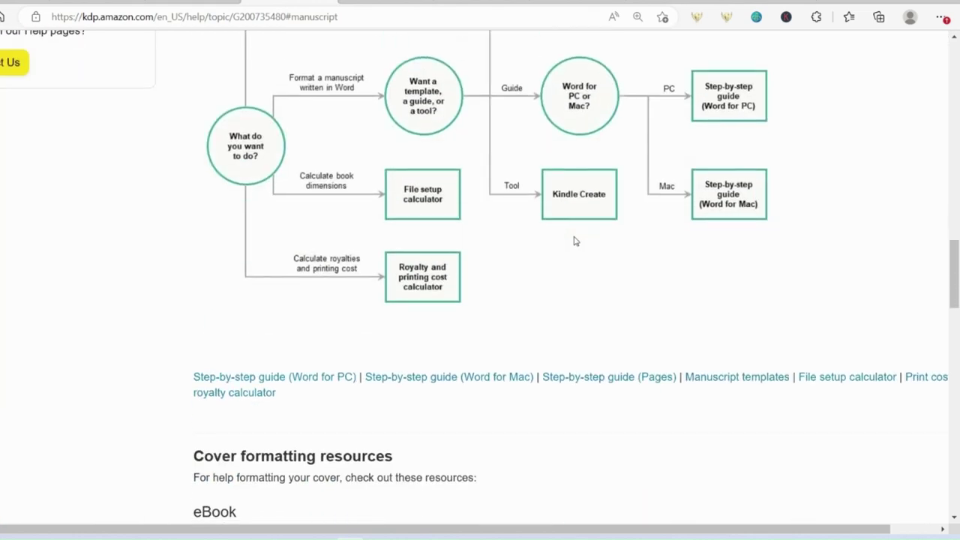
left_click(712, 385)
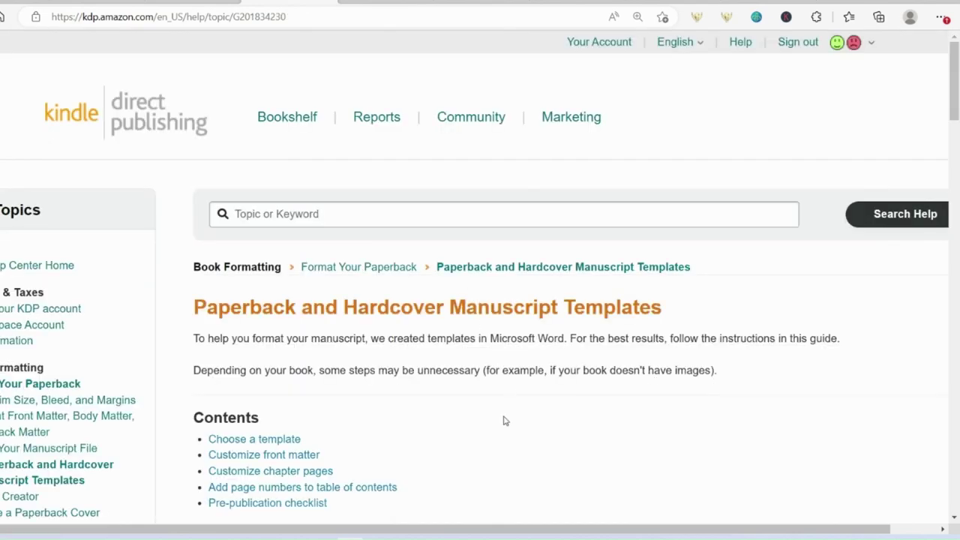
Download the paperback manuscript templates with sample content from the Choose a template section
scroll(505, 420, "down", 2)
left_click(253, 292)
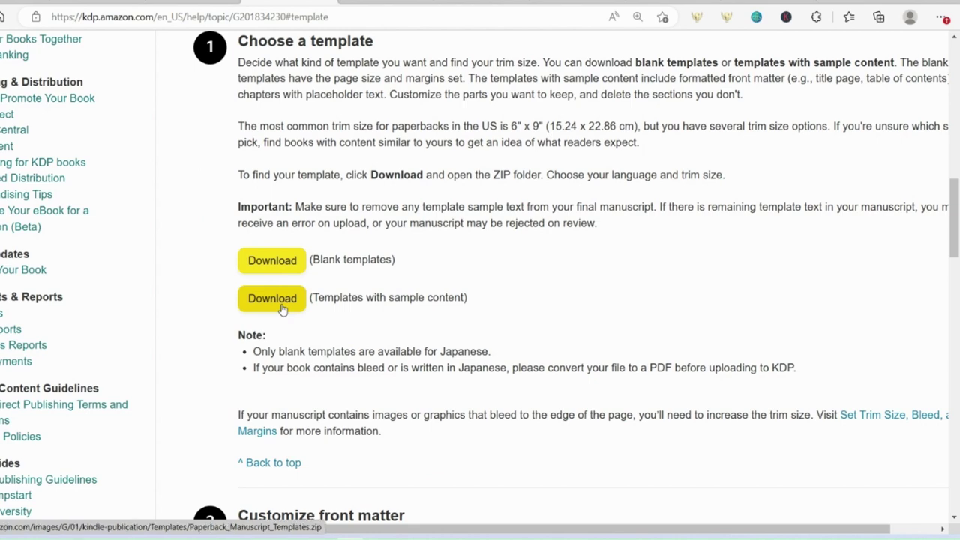
left_click(281, 308)
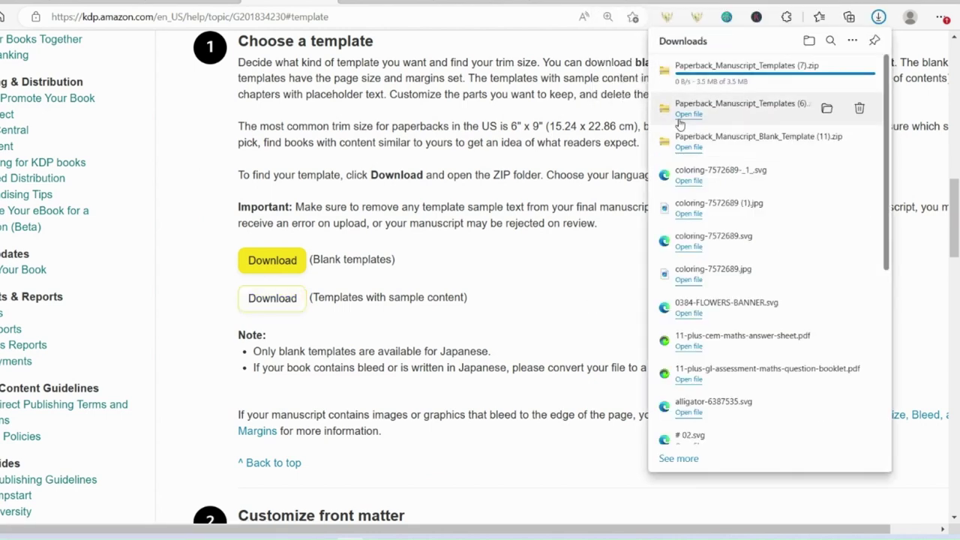
Open the 8.25 x 11 in template from Paperback_Manuscript_Templates > English in the downloads
left_click(684, 115)
double_click(375, 124)
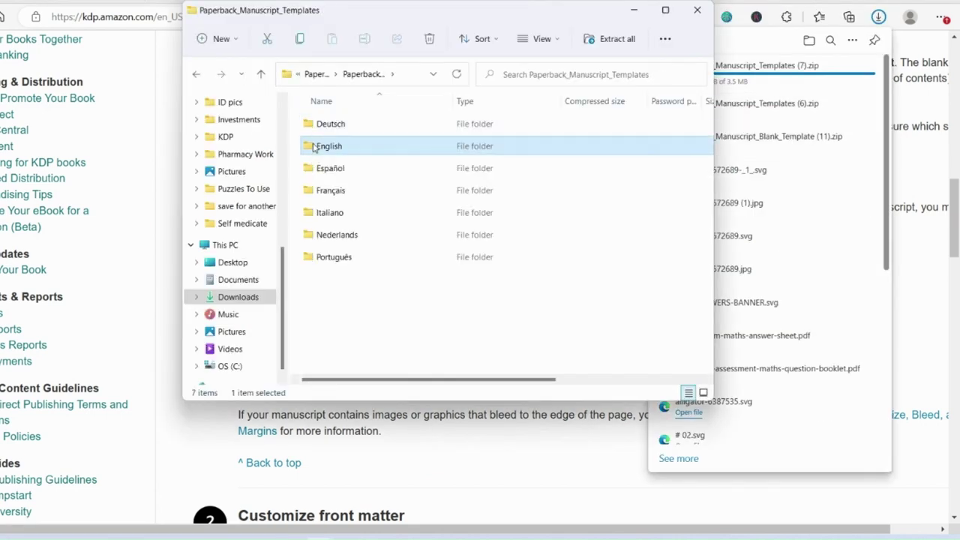
double_click(314, 146)
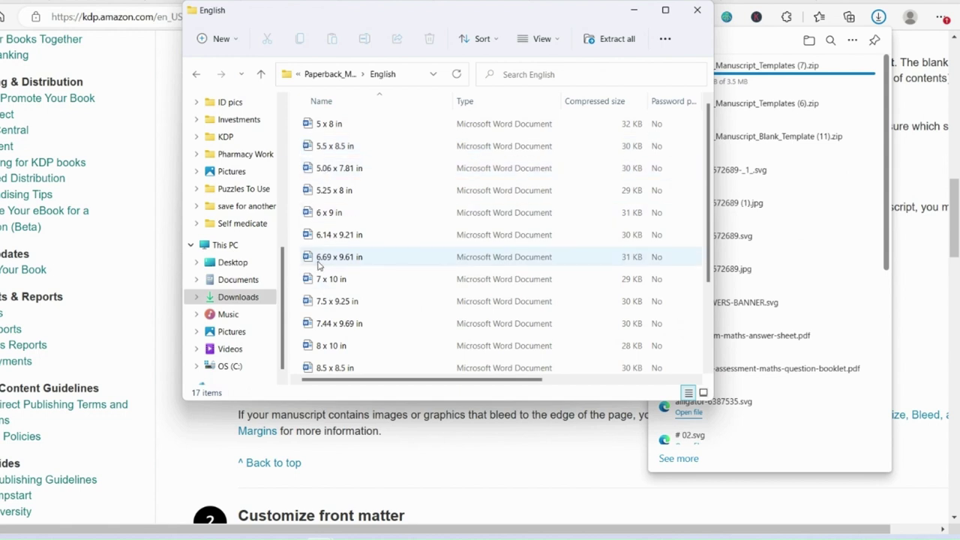
scroll(342, 275, "down", 1)
scroll(393, 255, "down", 1)
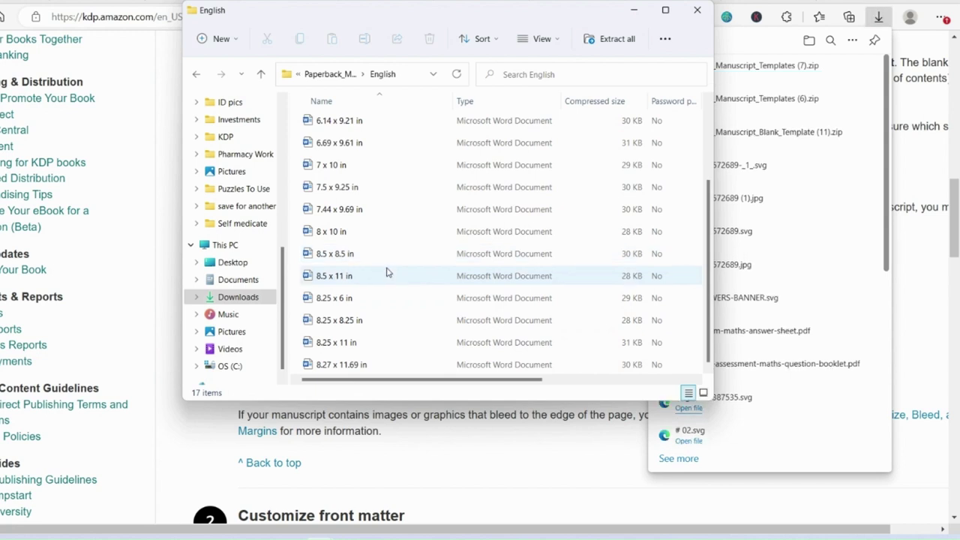
double_click(325, 344)
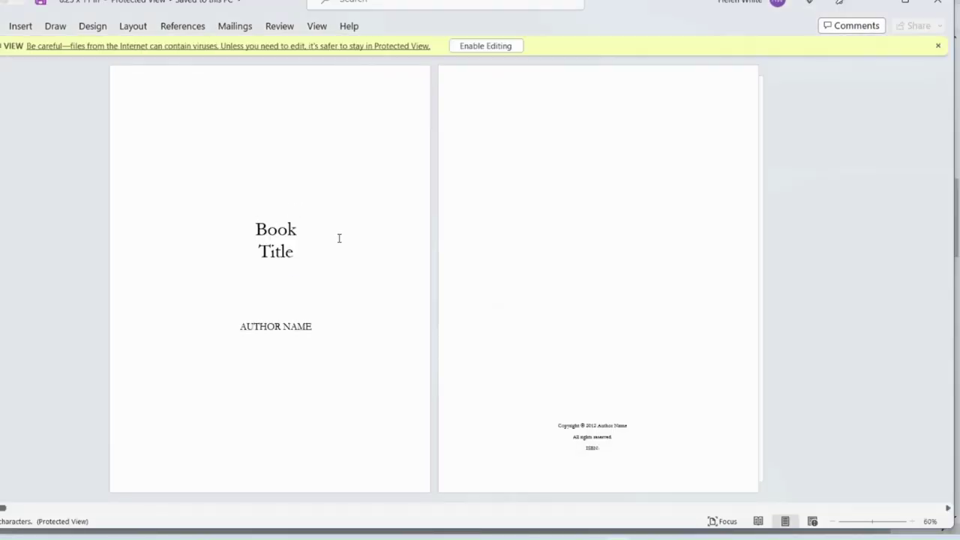
Enable editing on the 8.25 x 11 in template and browse its title, dedication and contents pages
left_click(468, 48)
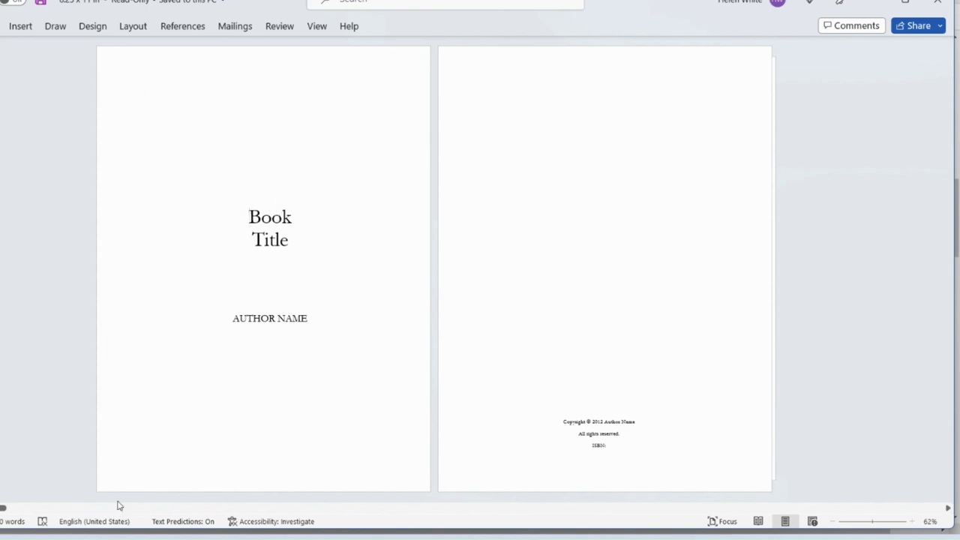
scroll(549, 275, "right", 1)
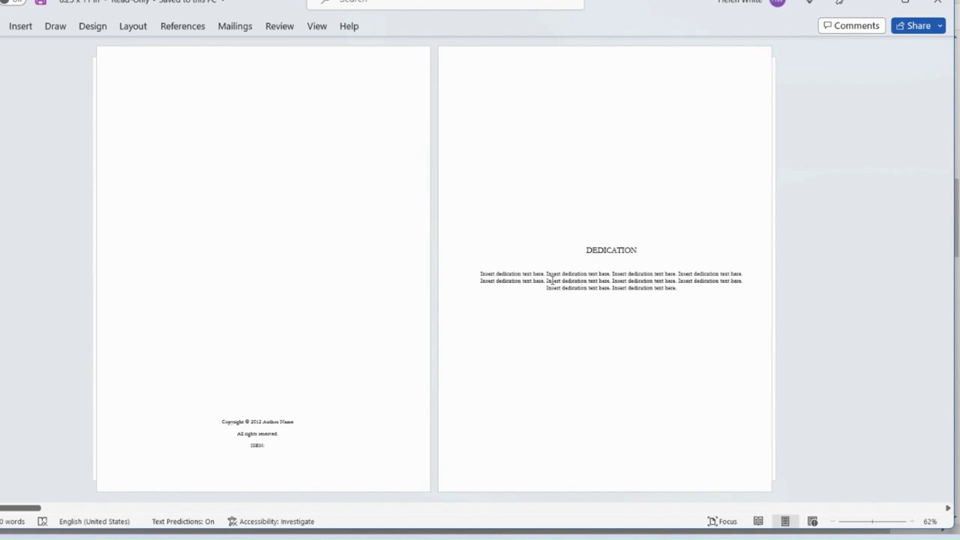
scroll(551, 279, "right", 1)
scroll(265, 364, "right", 2)
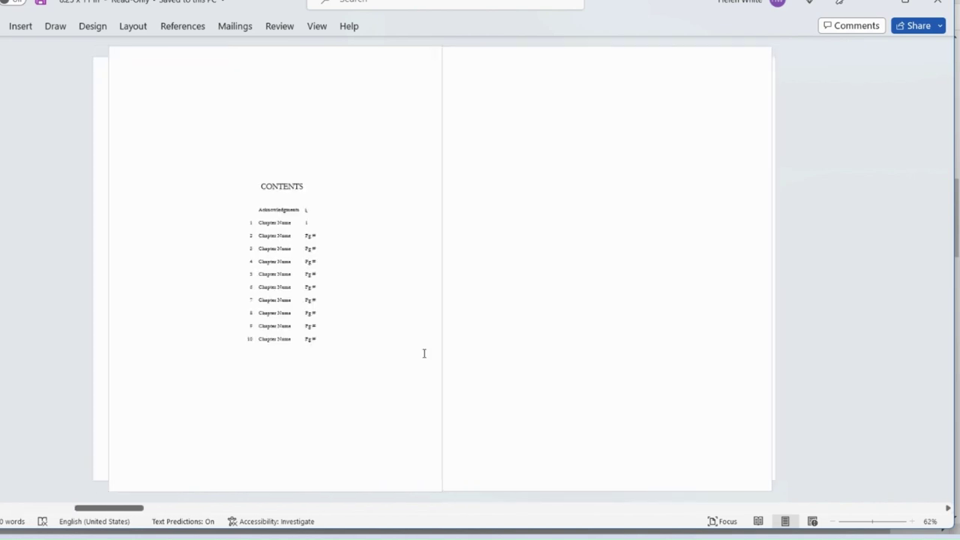
scroll(424, 353, "right", 3)
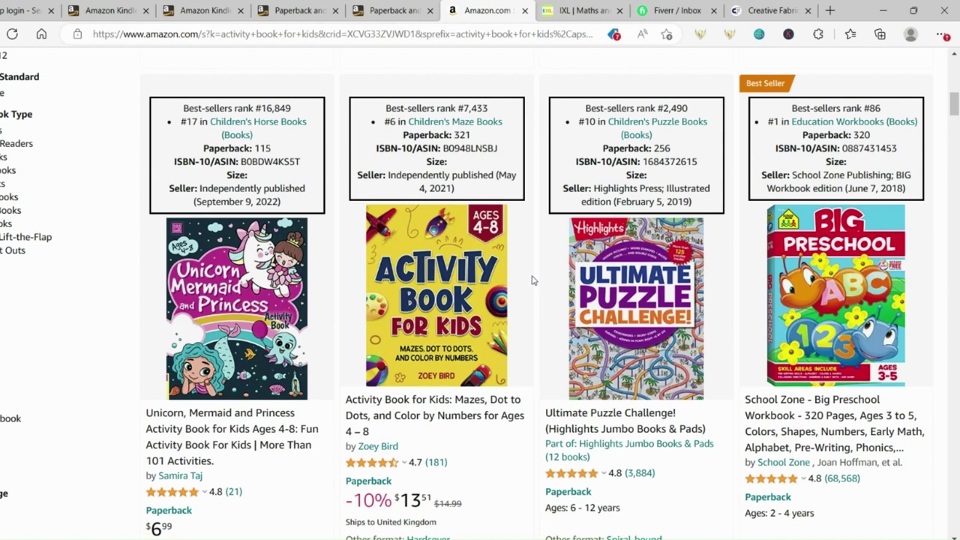
Review the Amazon activity-book results again, then go to the IXL Maths site
scroll(515, 289, "up", 1)
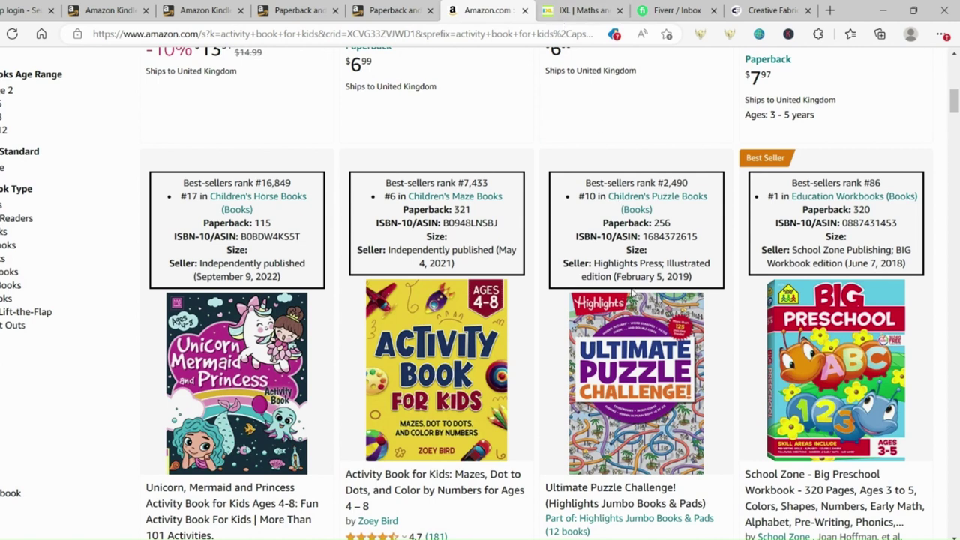
left_click(572, 12)
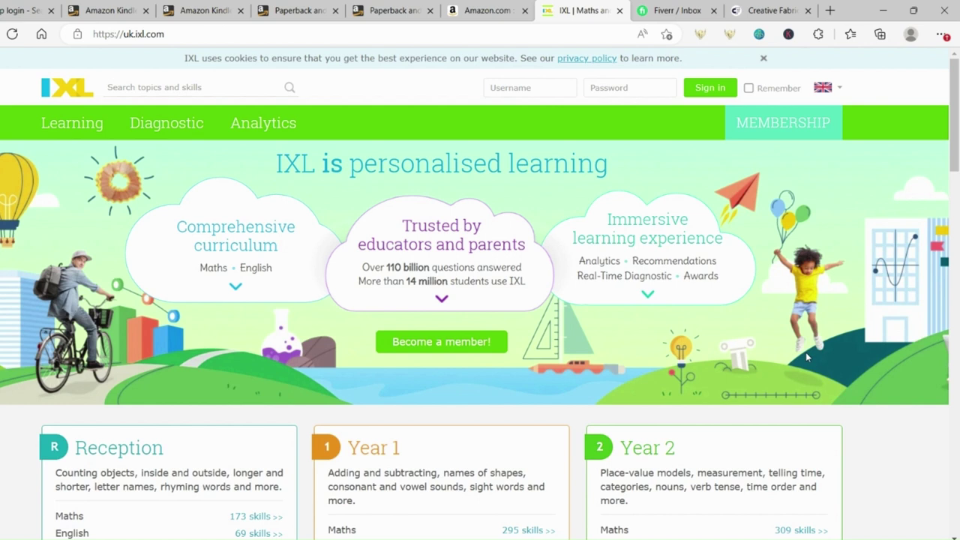
Browse IXL's year-by-year skill cards, finding Year 1 with 295 maths skills
scroll(713, 346, "down", 1)
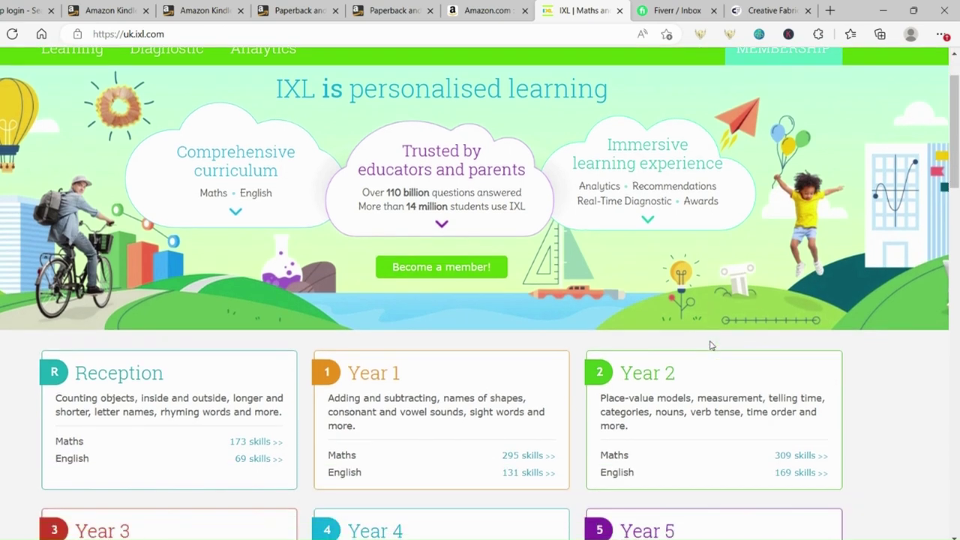
scroll(712, 346, "up", 1)
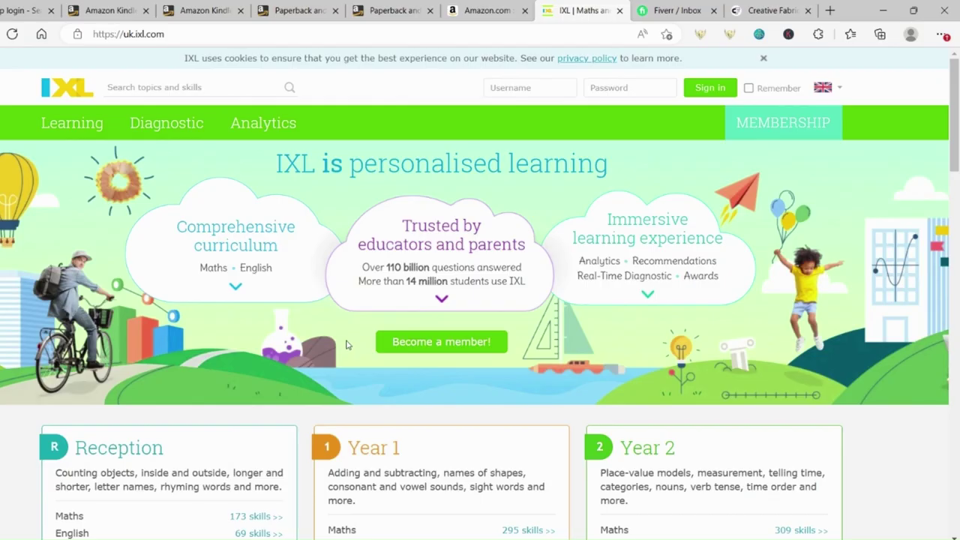
scroll(375, 417, "down", 1)
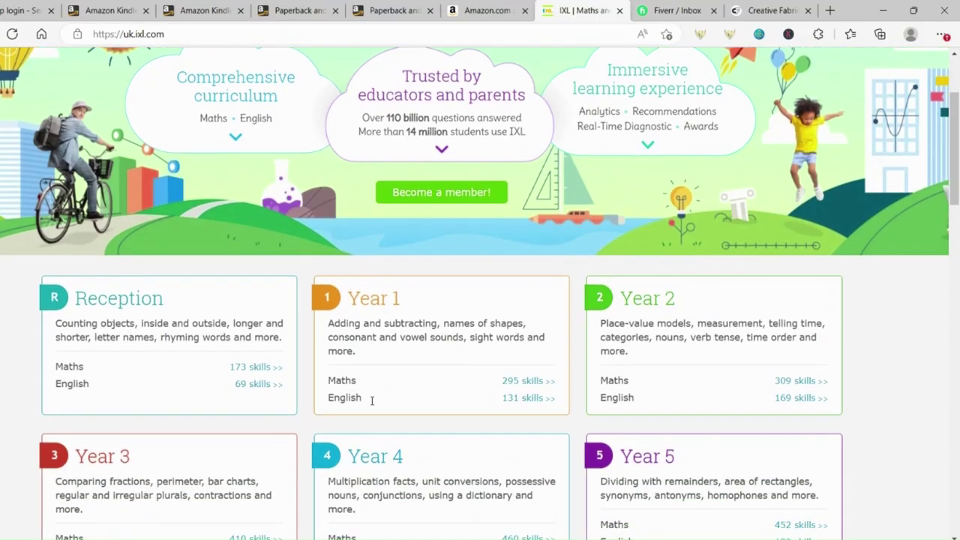
left_click(526, 382)
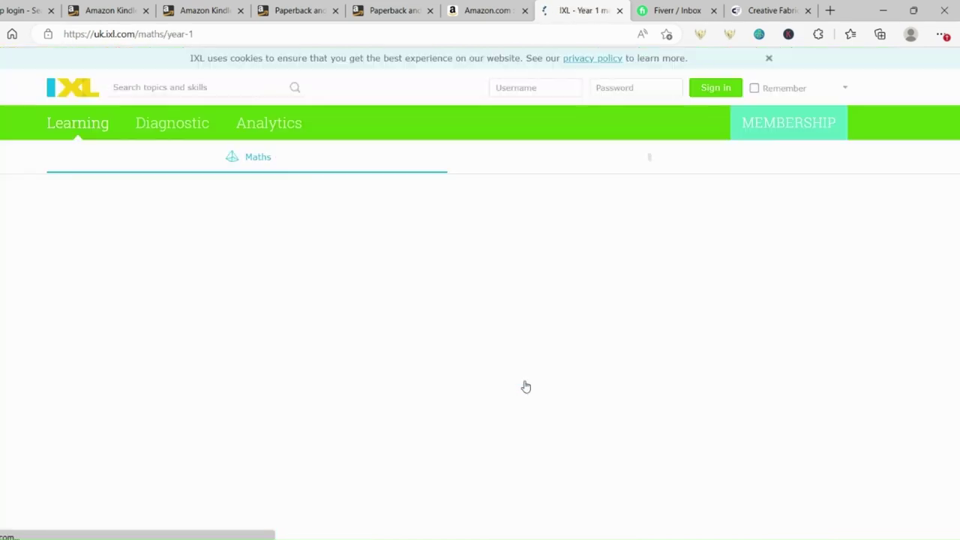
scroll(306, 305, "down", 2)
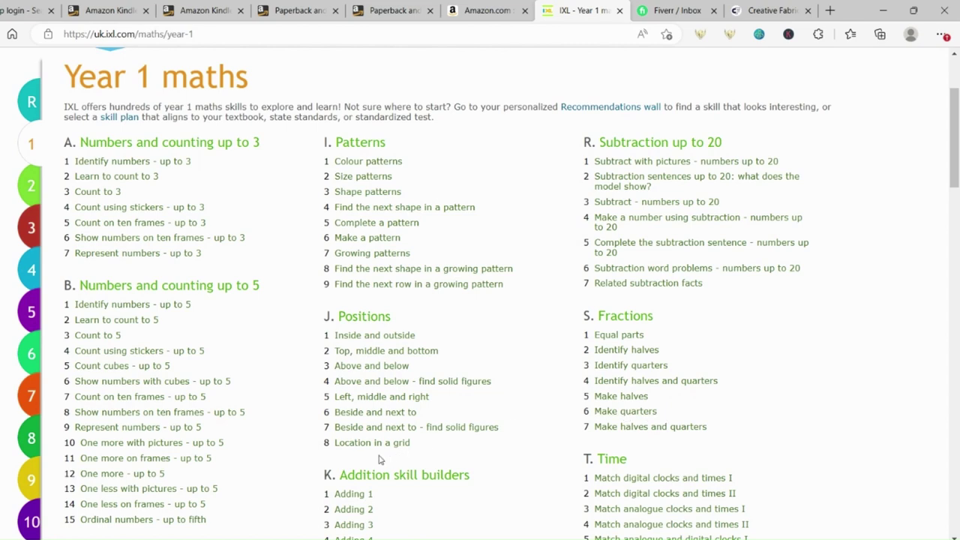
scroll(134, 382, "down", 2)
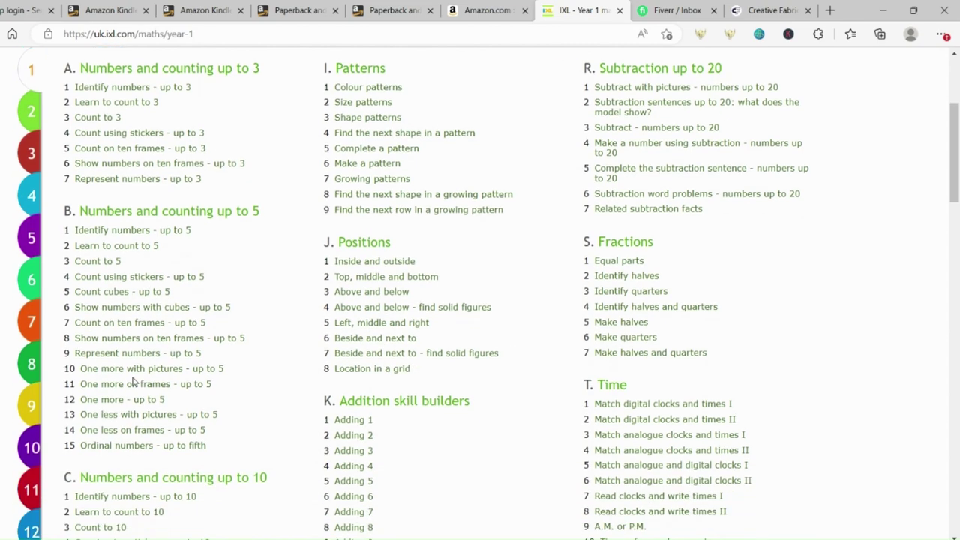
scroll(134, 386, "down", 1)
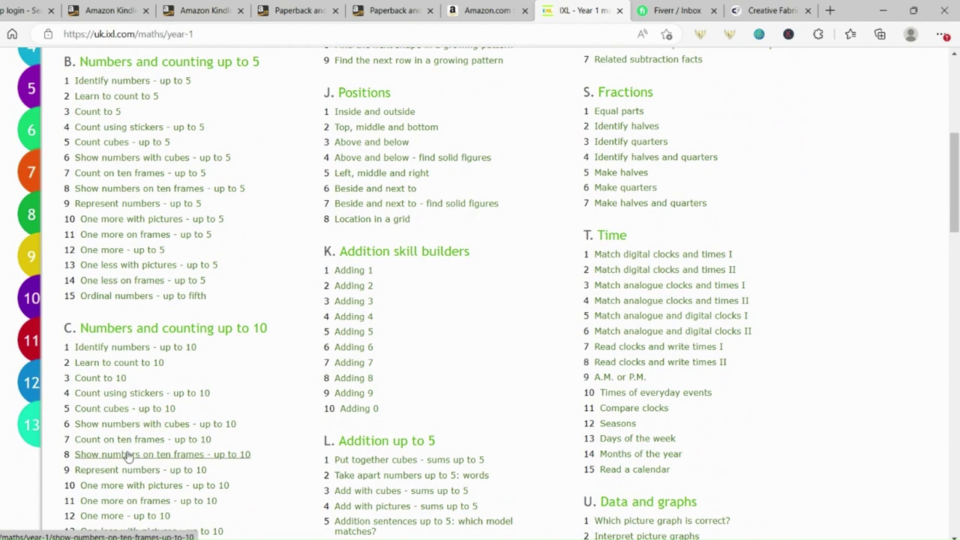
scroll(128, 454, "down", 1)
scroll(129, 460, "down", 4)
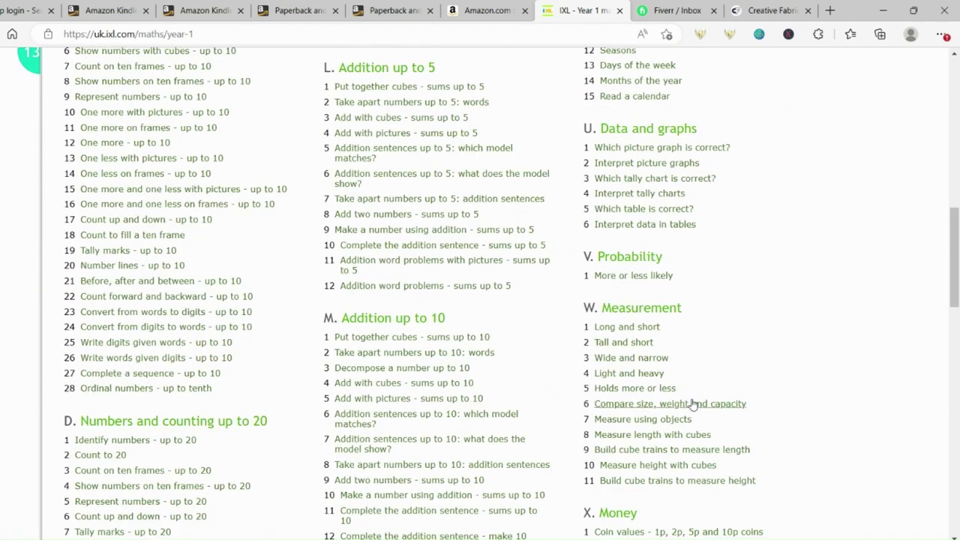
scroll(692, 405, "down", 2)
scroll(742, 443, "down", 1)
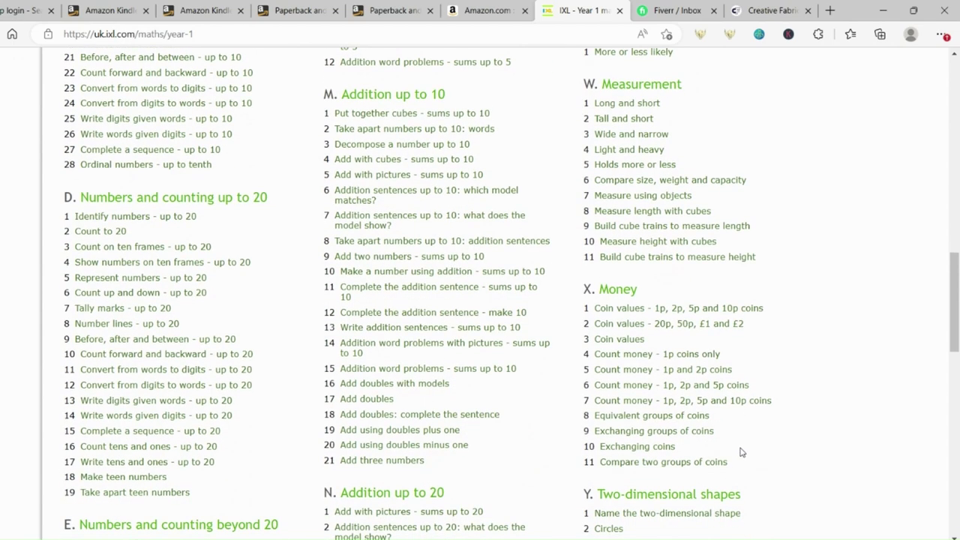
scroll(741, 451, "down", 2)
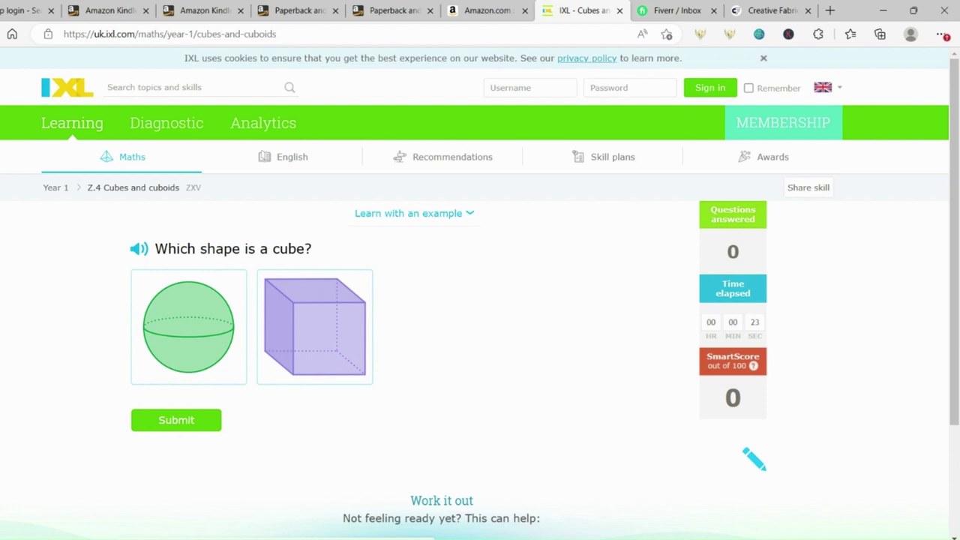
left_click(12, 33)
left_click(12, 34)
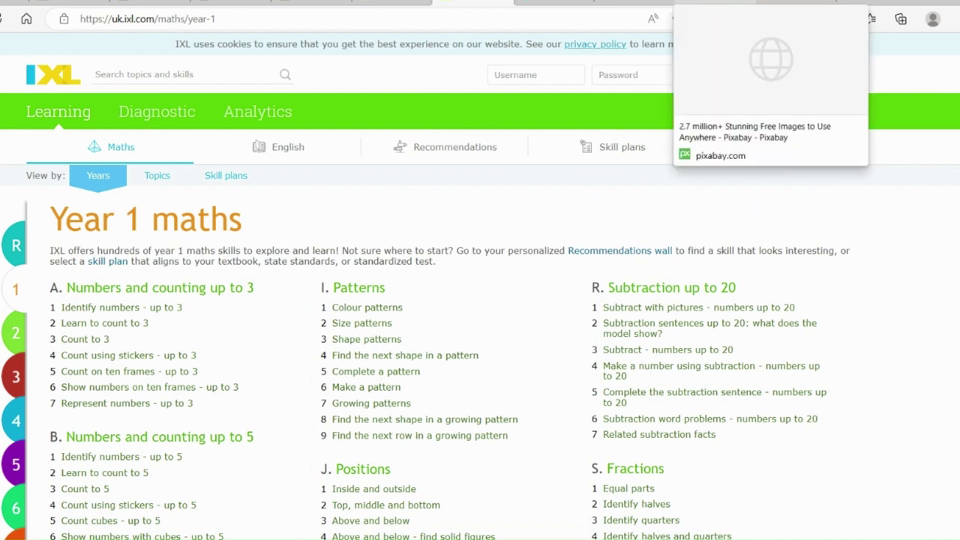
left_click(756, 8)
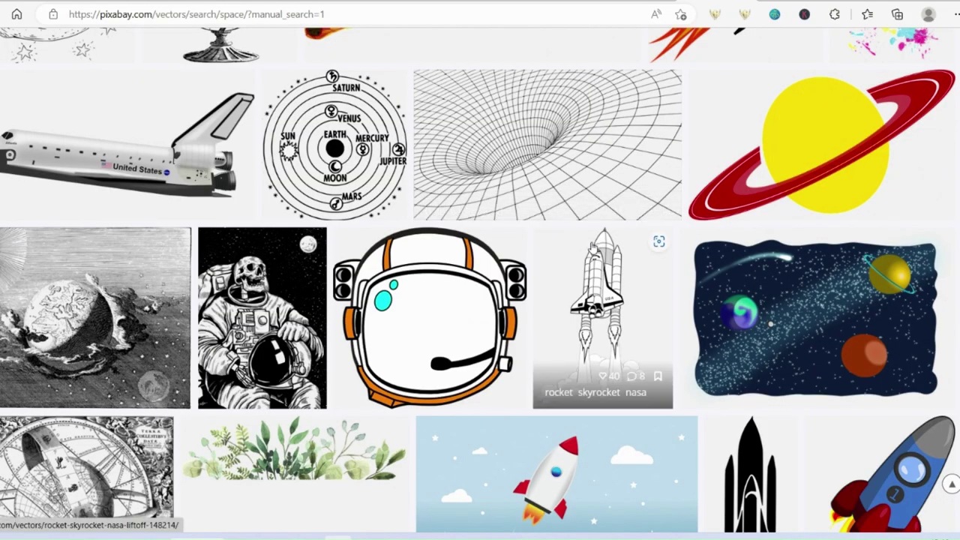
scroll(594, 249, "down", 2)
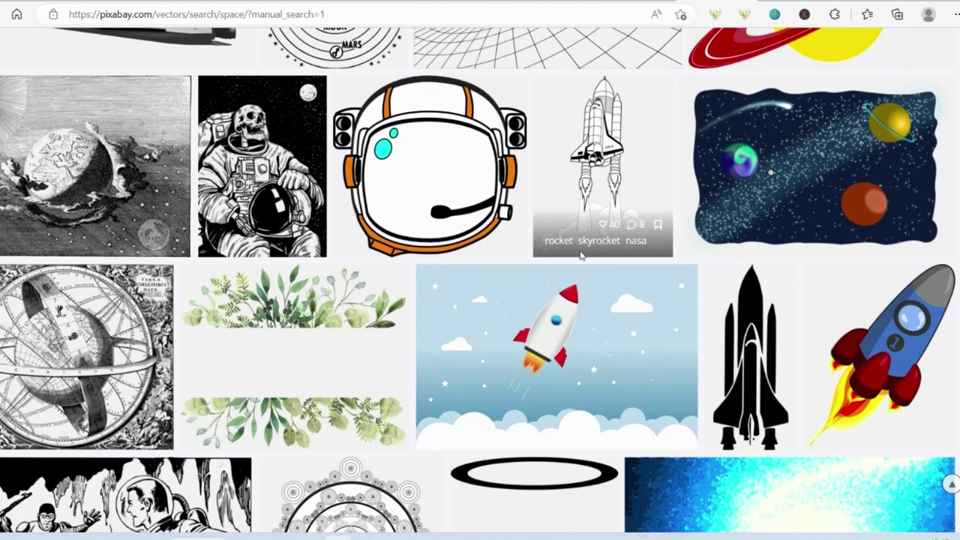
scroll(580, 255, "down", 4)
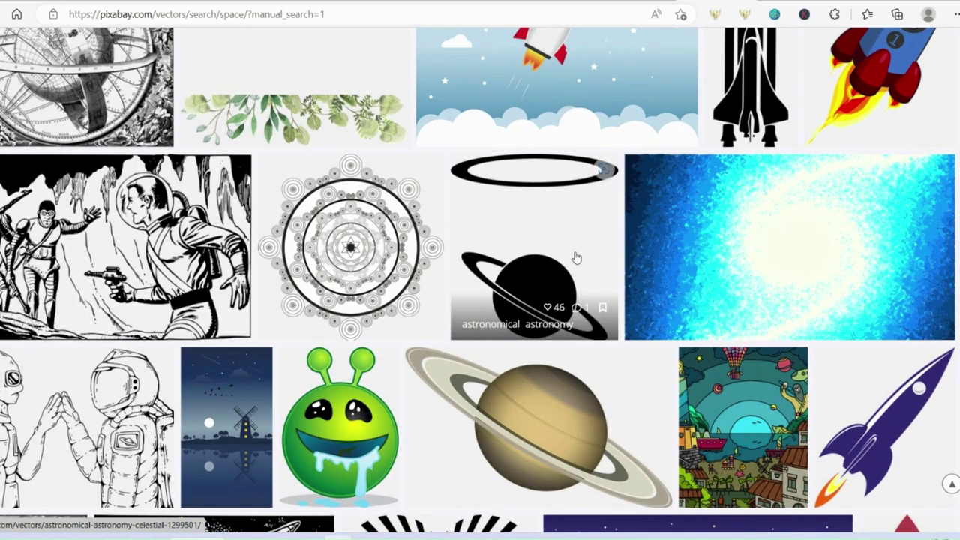
scroll(576, 257, "down", 1)
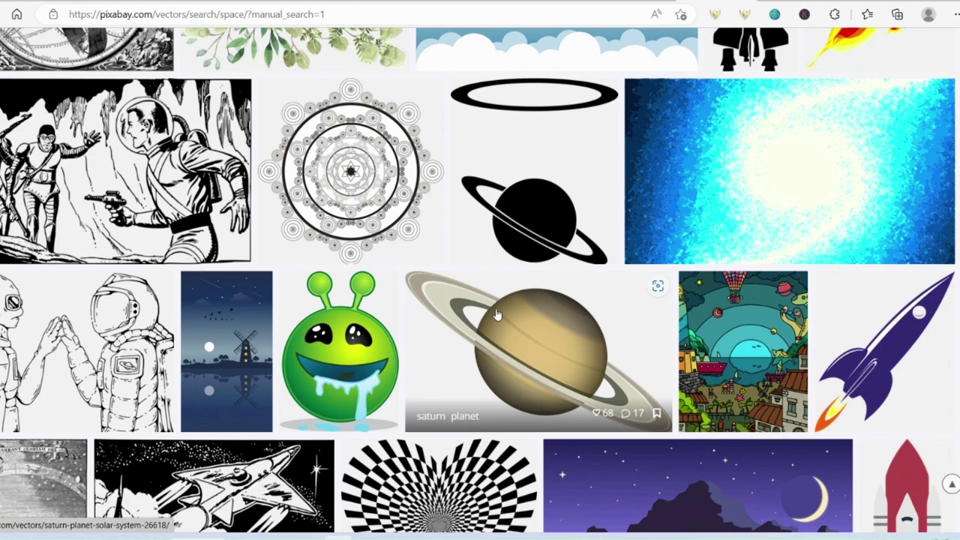
scroll(456, 293, "down", 5)
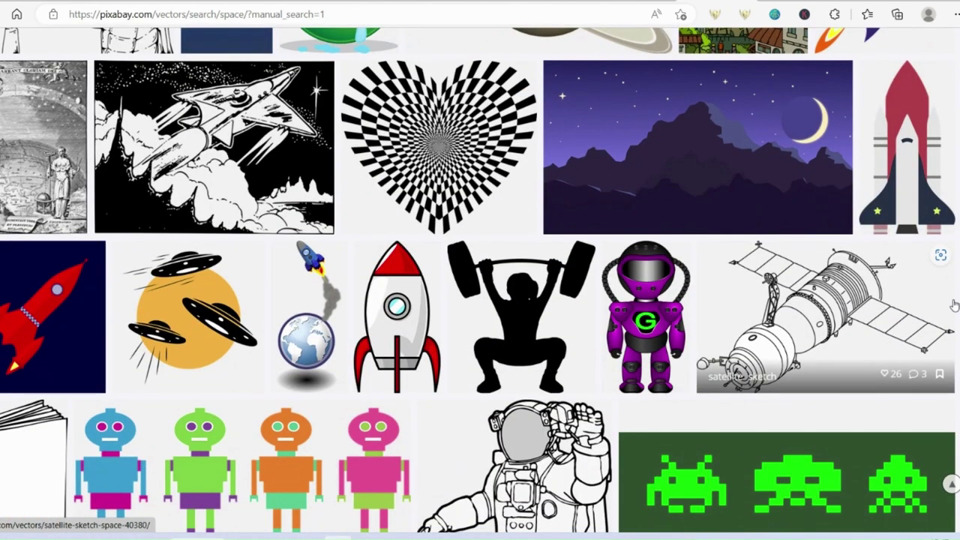
scroll(116, 299, "down", 5)
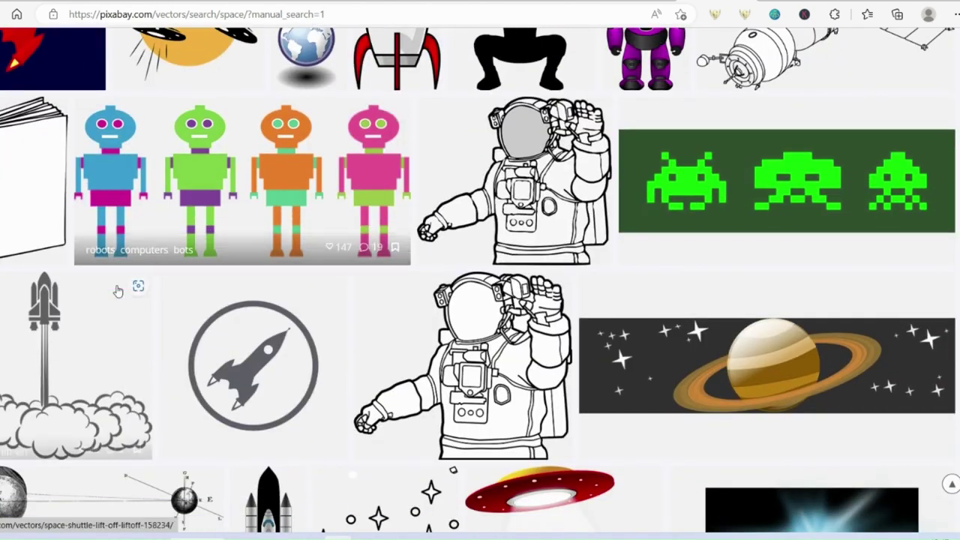
scroll(116, 299, "down", 8)
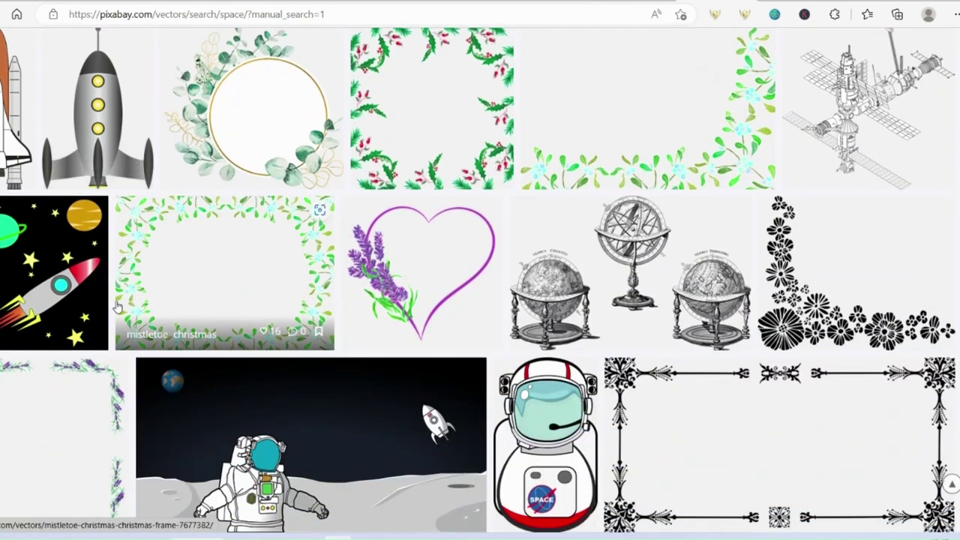
scroll(417, 398, "up", 6)
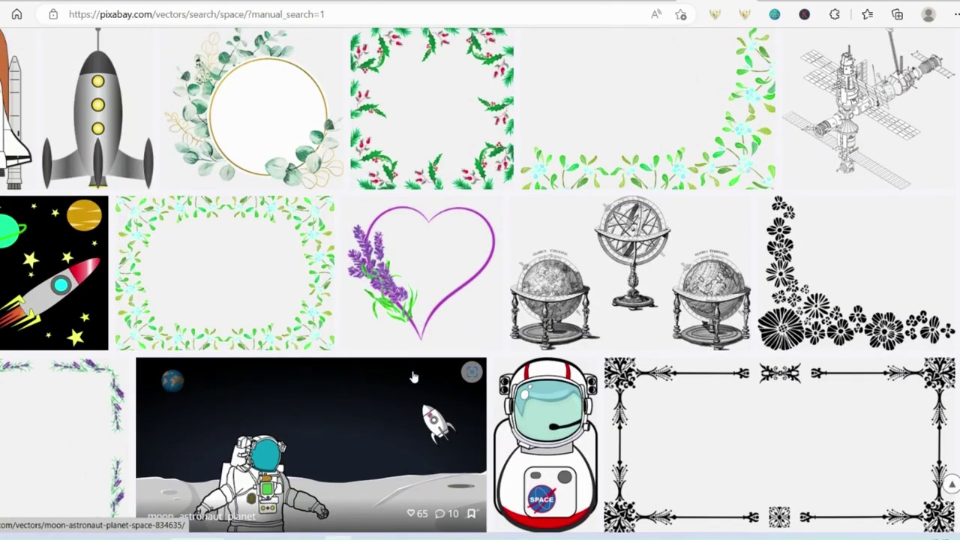
scroll(417, 398, "up", 2)
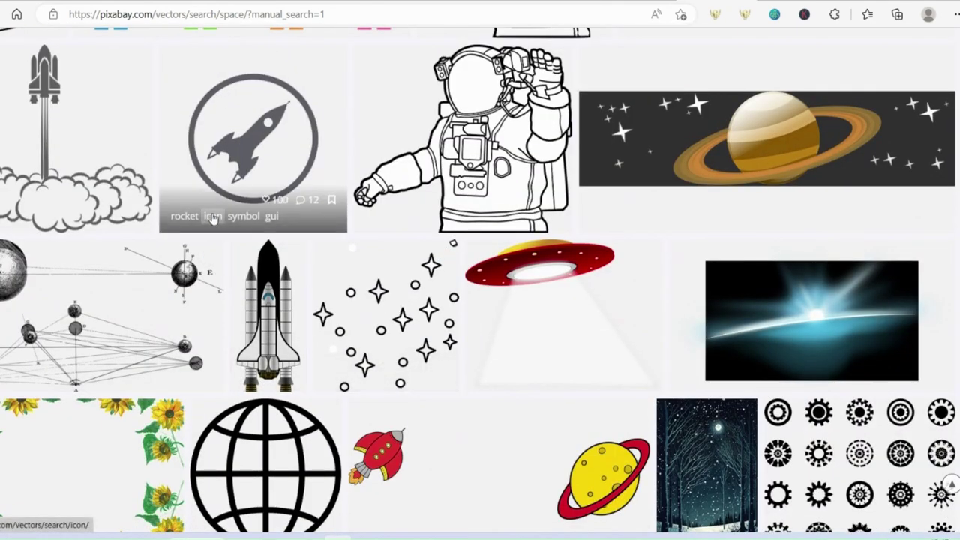
scroll(375, 182, "up", 1)
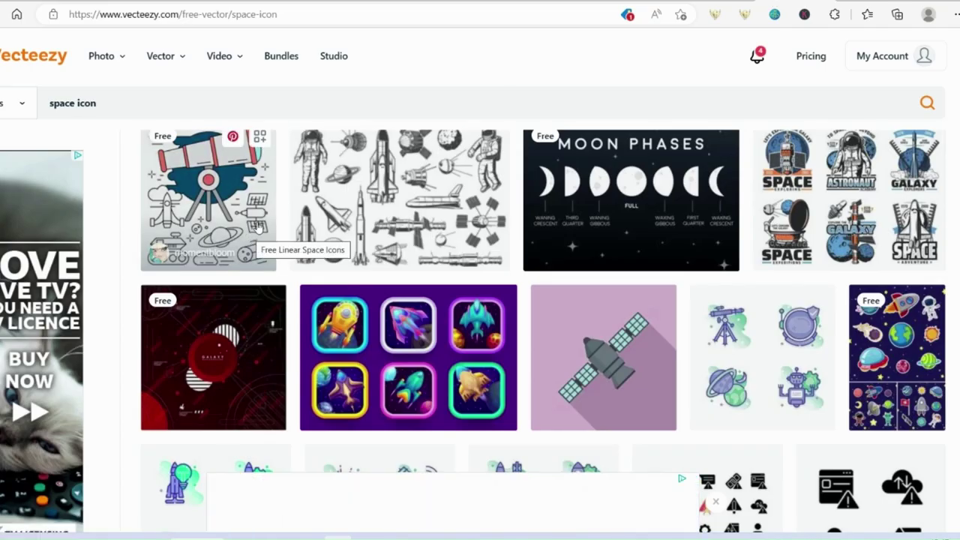
Browse further down Vecteezy's space icon results, then move to Creative Fabrica
scroll(259, 232, "down", 3)
scroll(263, 229, "down", 1)
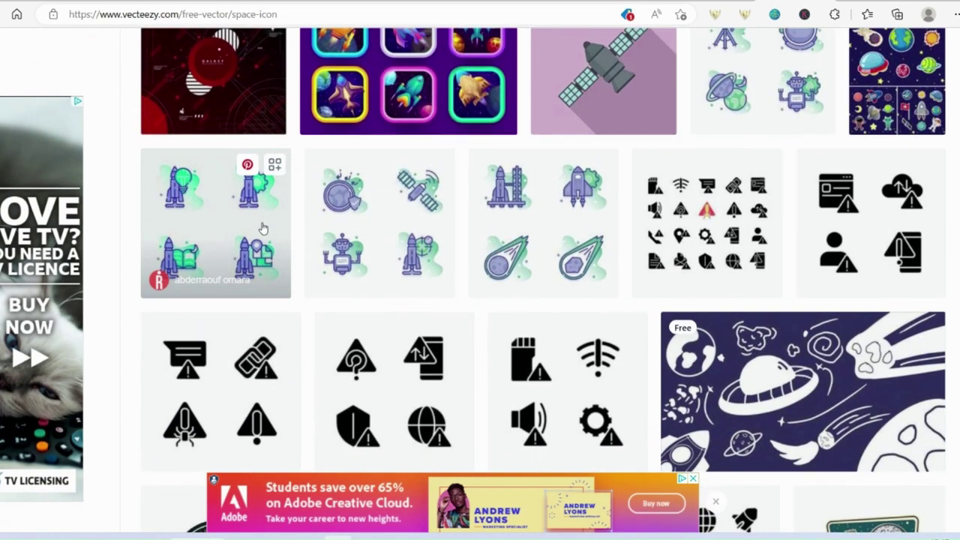
scroll(261, 229, "down", 1)
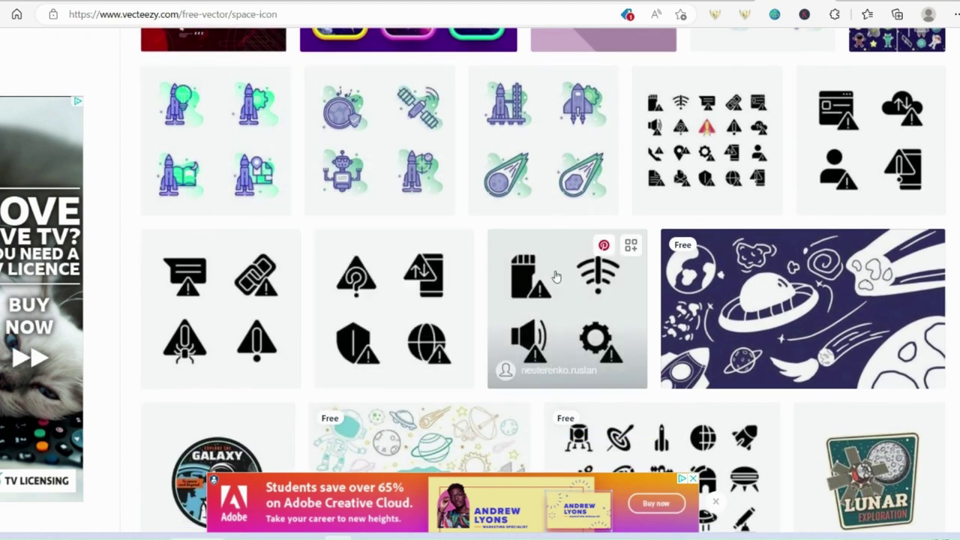
scroll(554, 277, "down", 1)
scroll(553, 278, "down", 1)
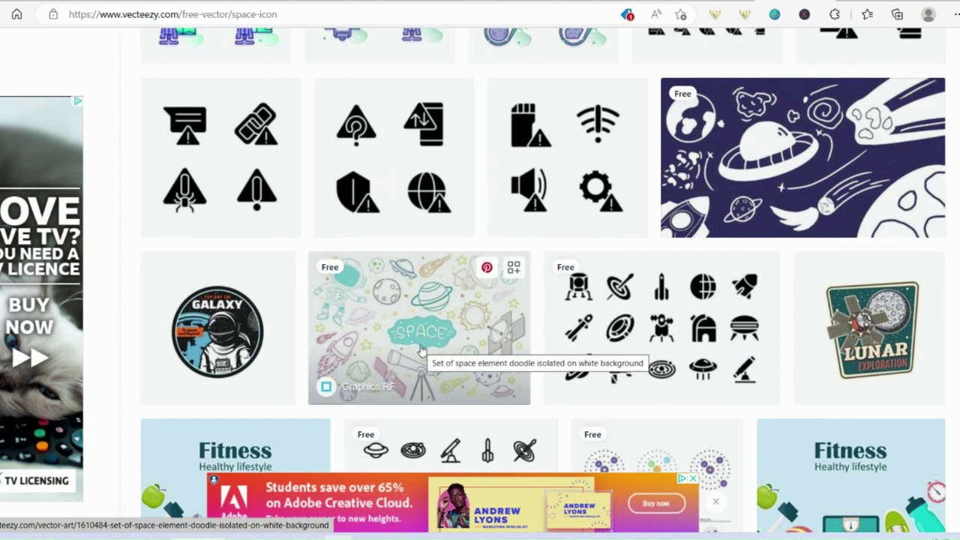
scroll(421, 351, "down", 4)
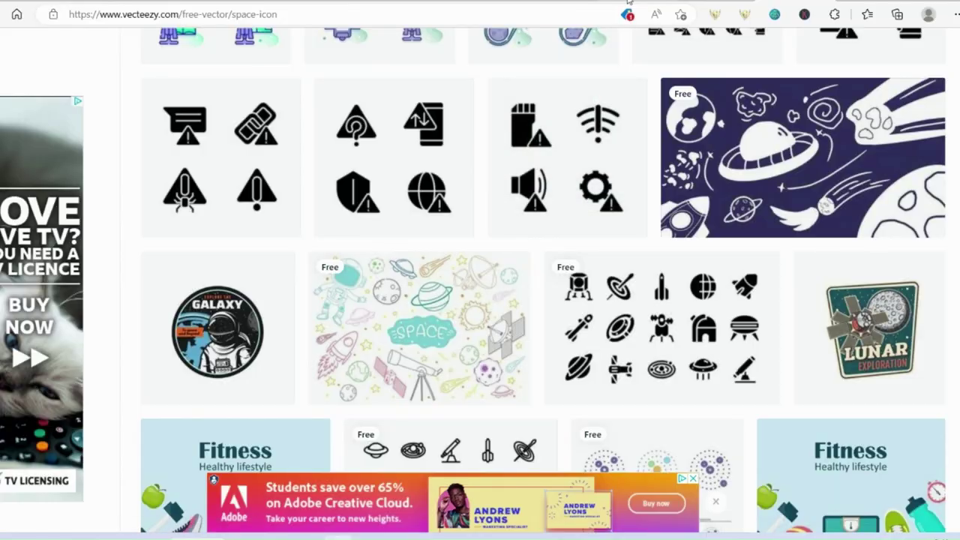
left_click(629, 2)
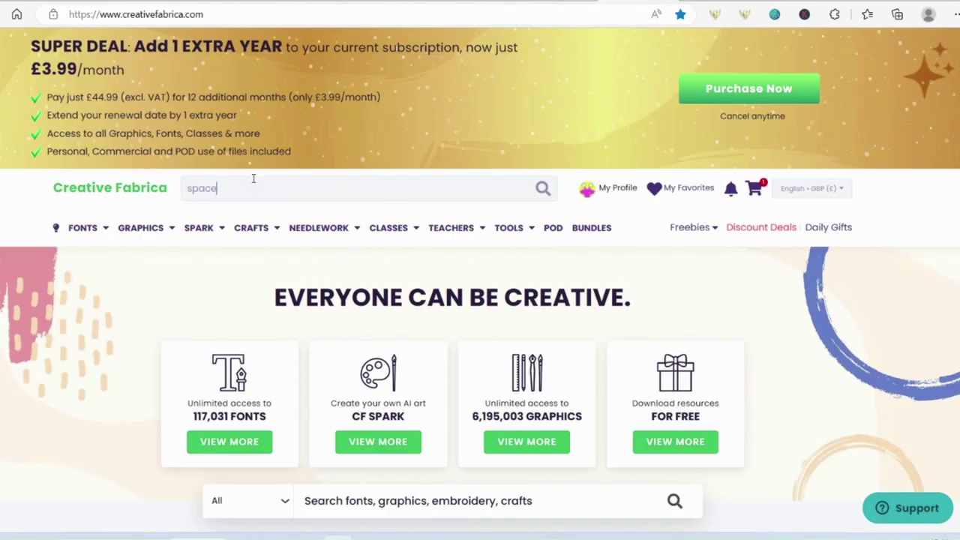
Search Creative Fabrica for 'space icon' and browse the 23143 results, such as the Outer Space Icon Pack
type("icon")
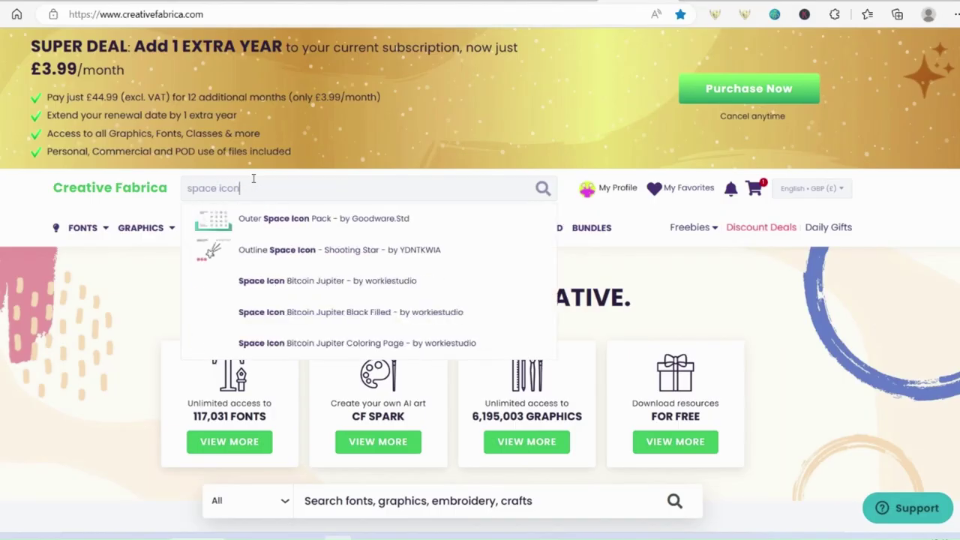
key("Return")
scroll(232, 282, "down", 3)
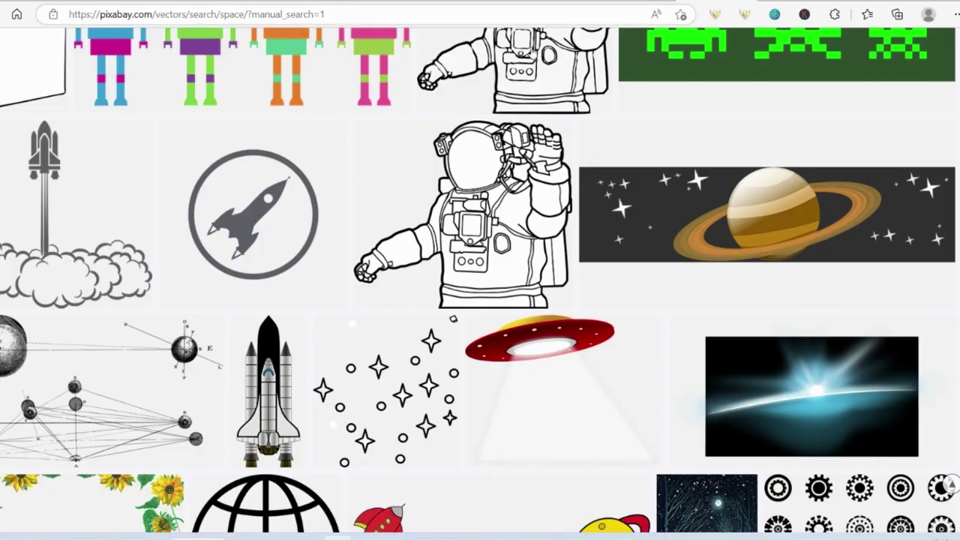
scroll(229, 315, "up", 8)
scroll(234, 318, "down", 15)
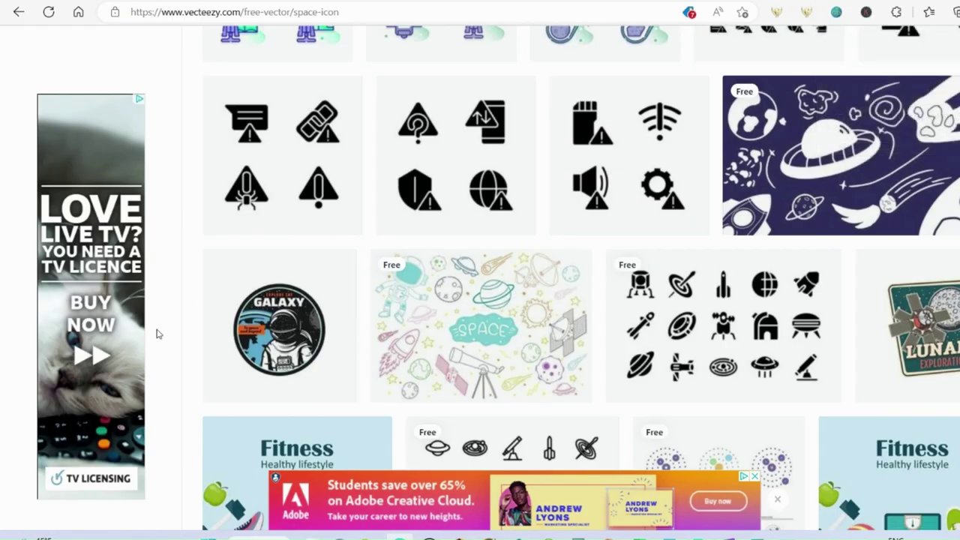
scroll(157, 332, "down", 10)
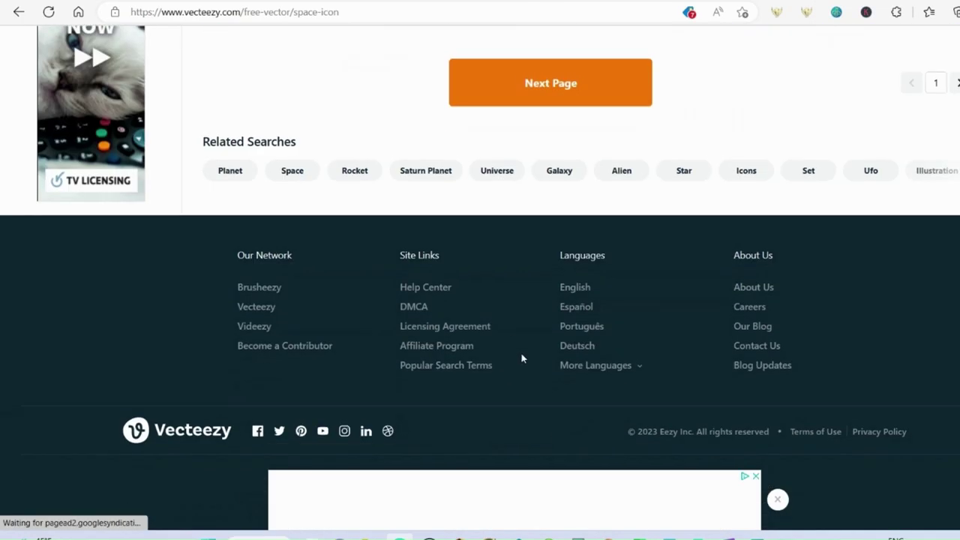
scroll(497, 300, "up", 5)
scroll(497, 302, "down", 3)
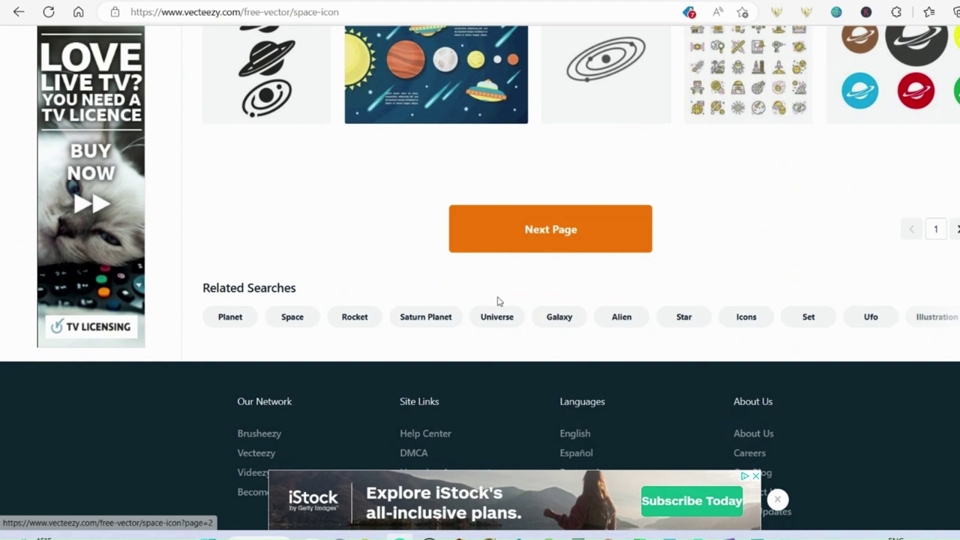
scroll(776, 285, "up", 2)
scroll(776, 285, "up", 10)
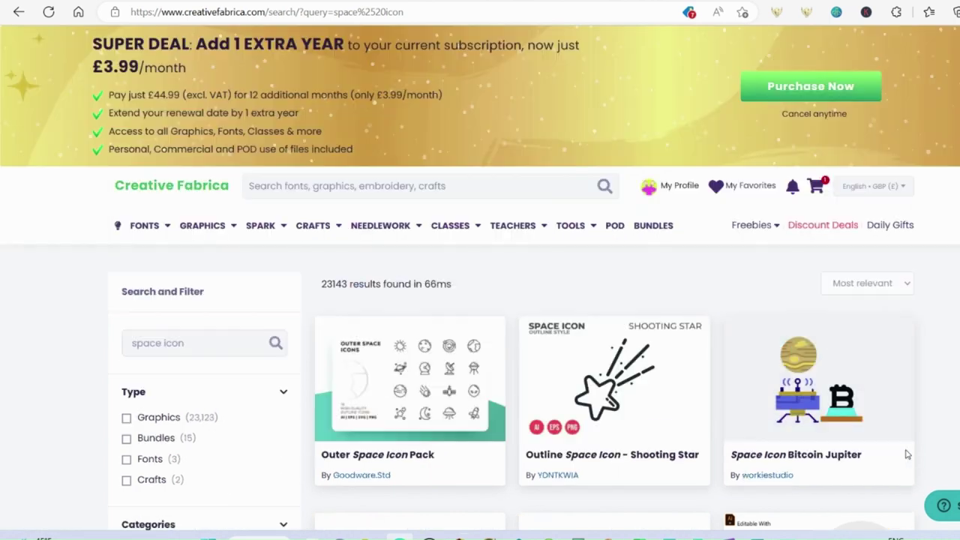
scroll(907, 420, "down", 2)
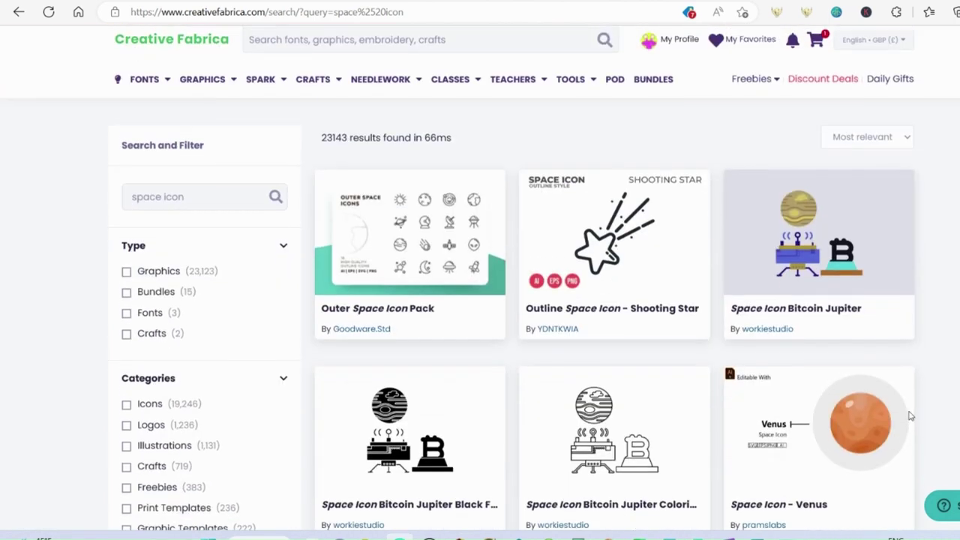
scroll(907, 415, "down", 2)
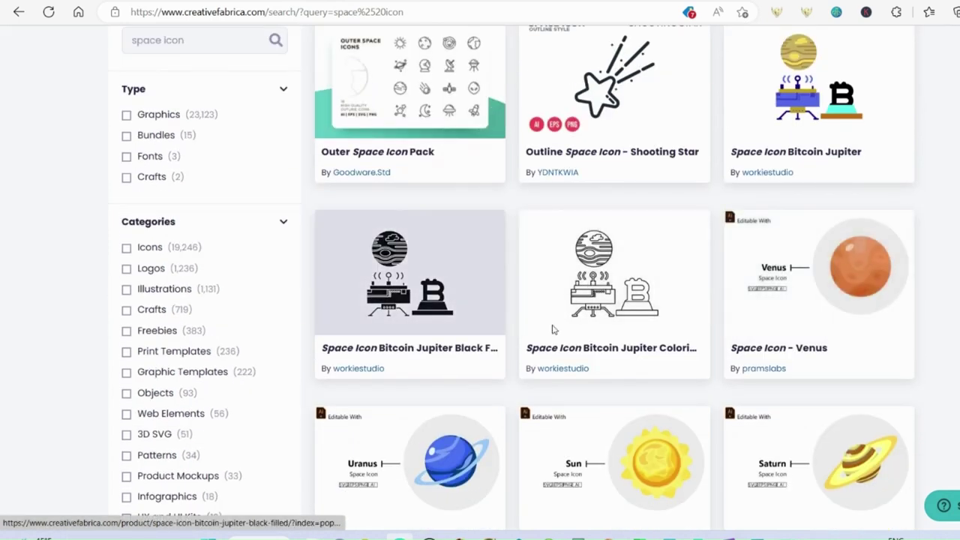
scroll(128, 199, "up", 2)
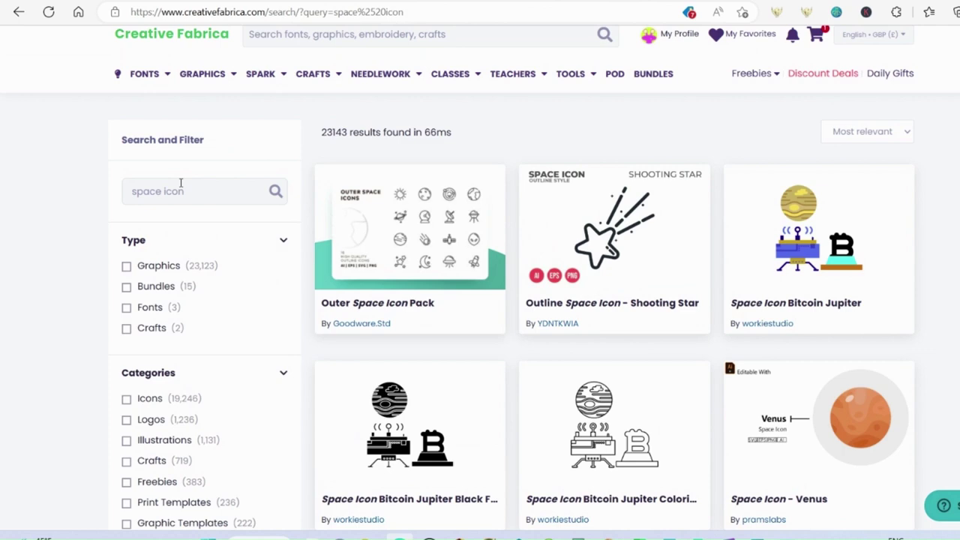
Run a new Creative Fabrica search for 'space'
left_click(273, 31)
type("spa")
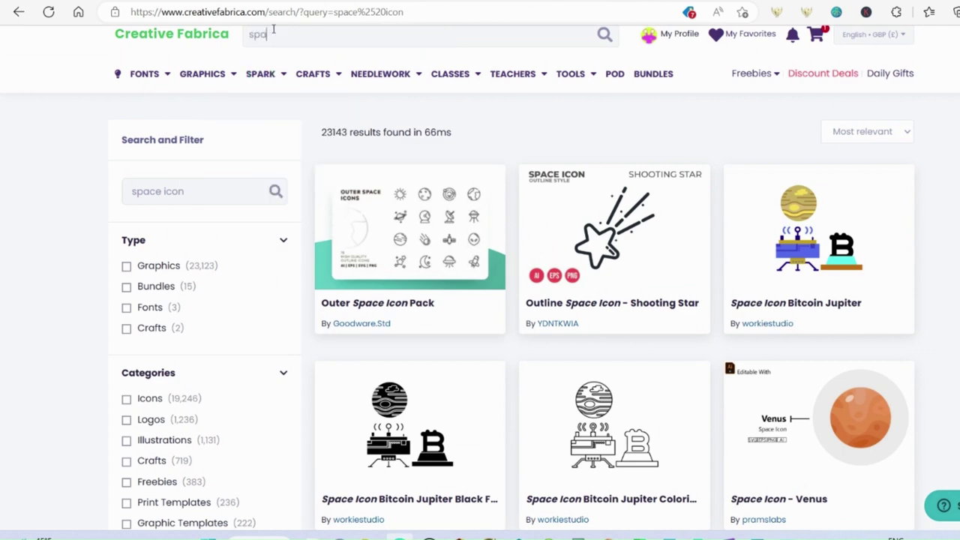
type("ce")
key("Return")
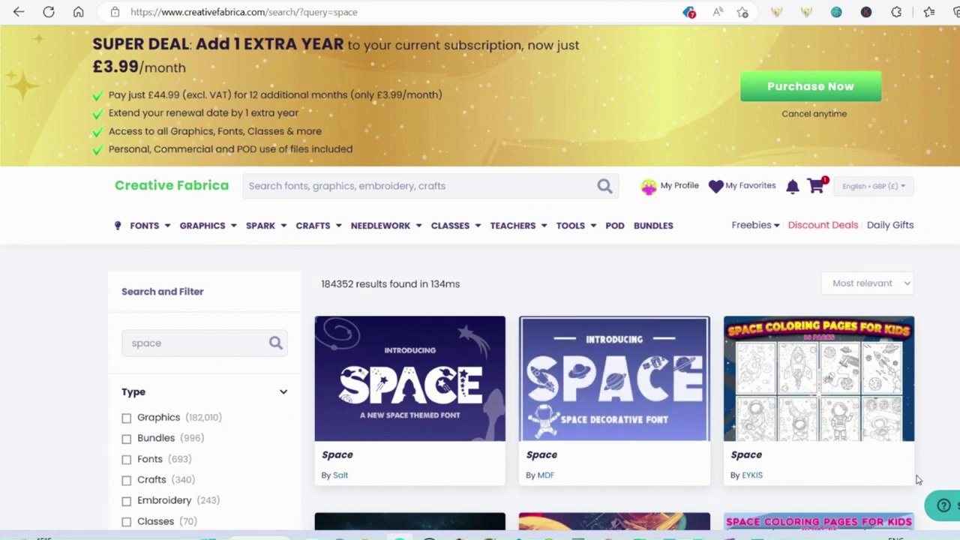
Limit the 'space' results to Bundles and open the Space Bundle product page
left_click(140, 441)
scroll(735, 313, "down", 1)
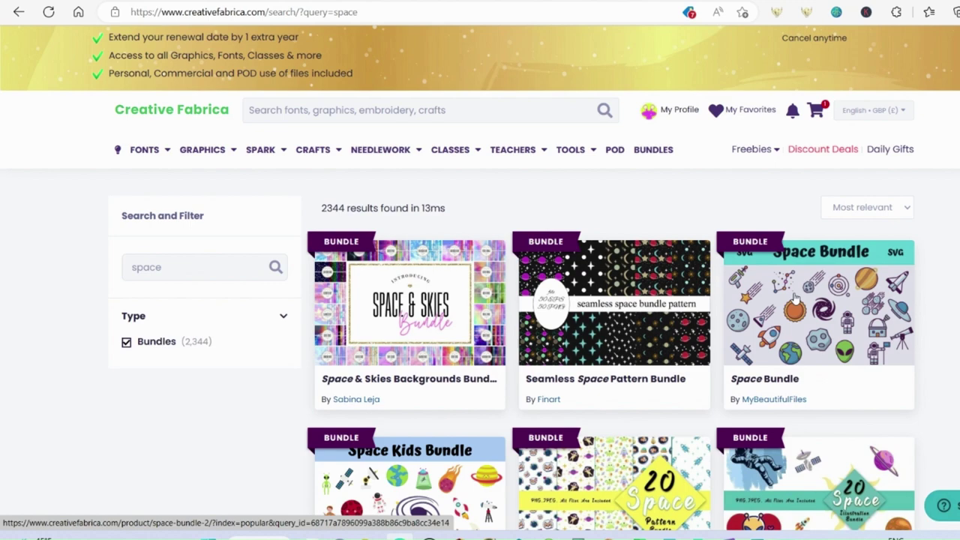
scroll(846, 168, "down", 2)
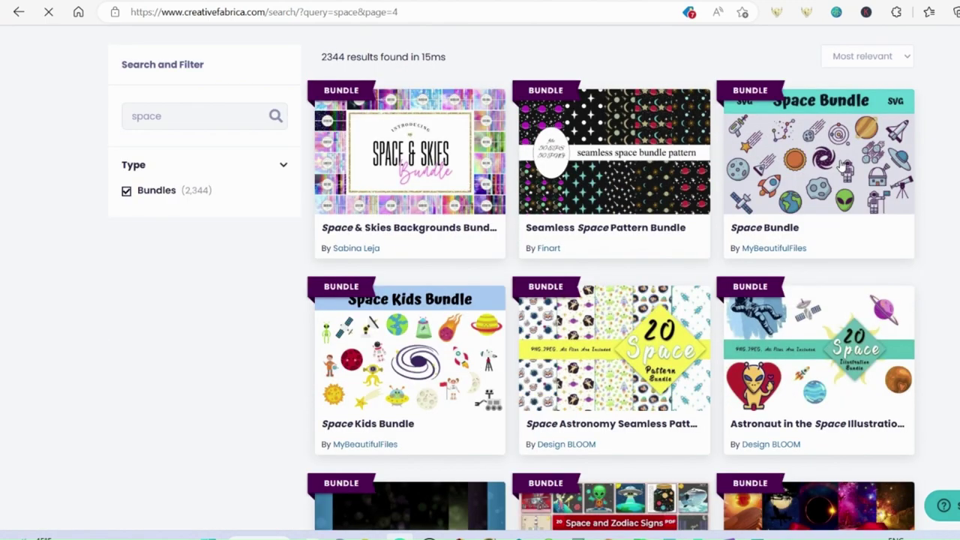
left_click(846, 169)
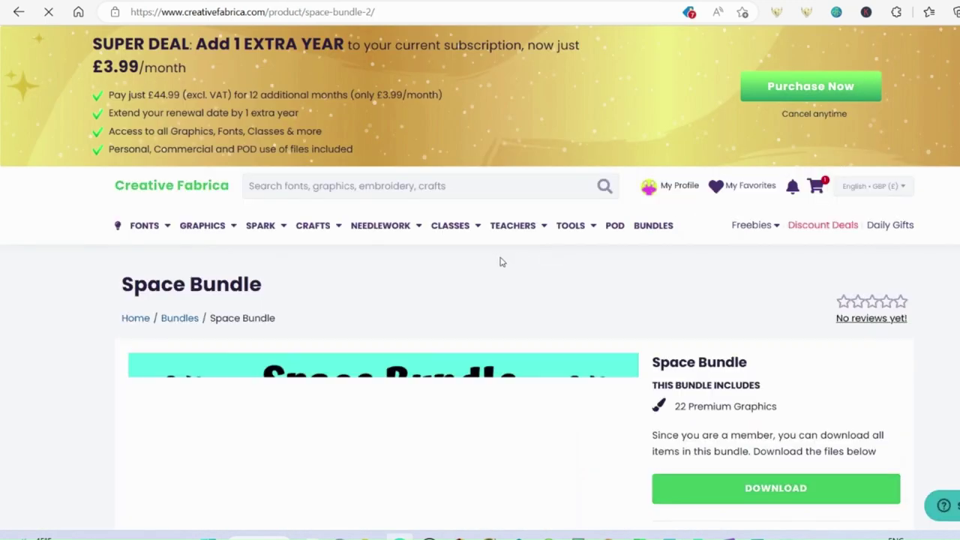
scroll(284, 369, "down", 3)
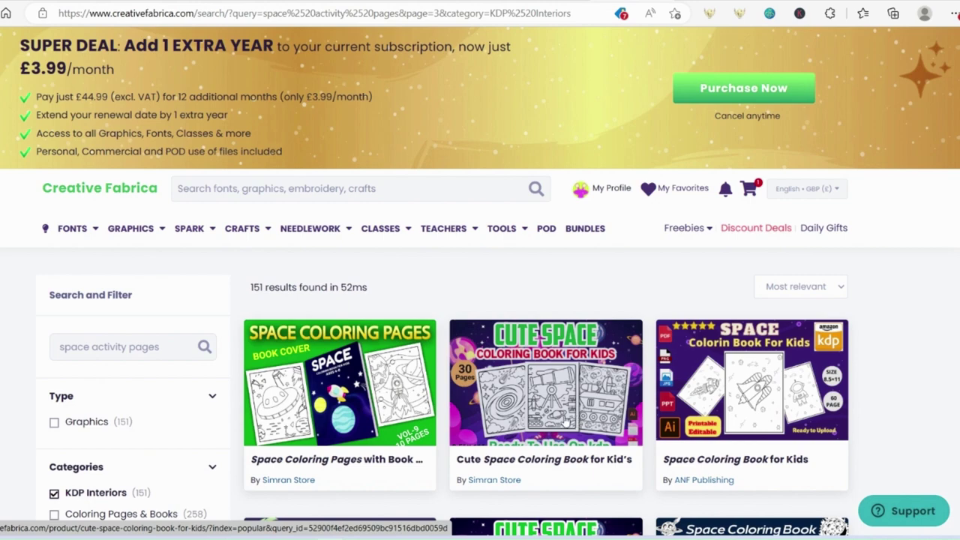
Browse the KDP Interiors 'space activity pages' results from page 3 into page 4
scroll(551, 423, "down", 2)
scroll(551, 423, "down", 2)
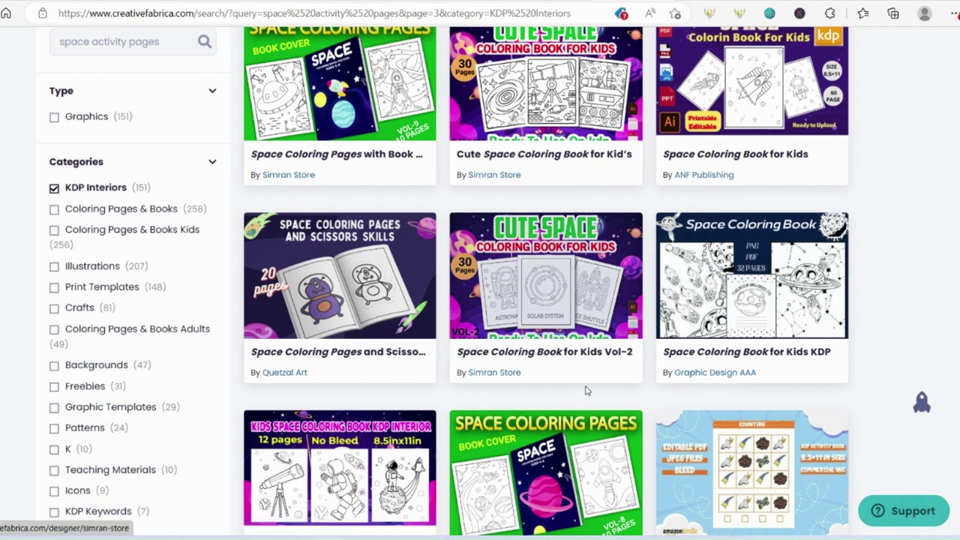
scroll(780, 486, "down", 1)
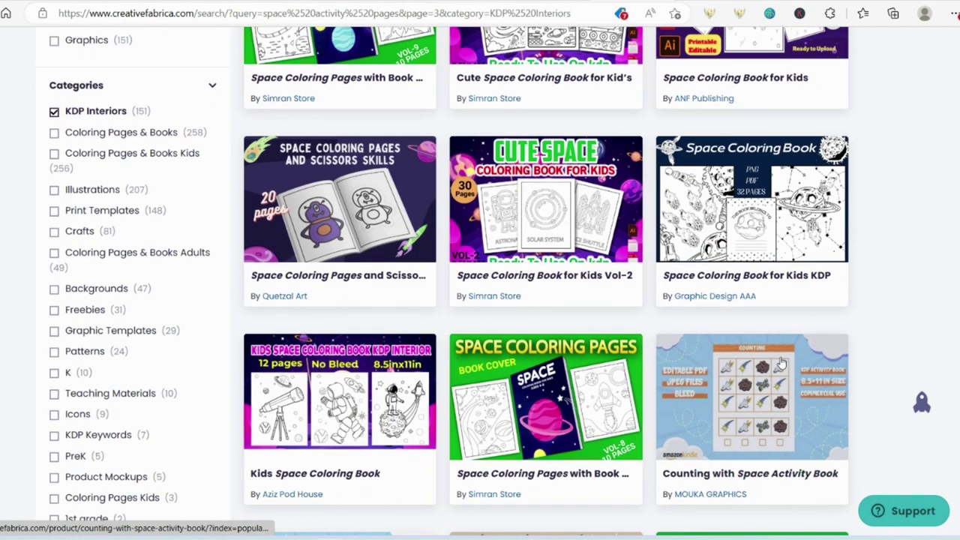
scroll(725, 441, "down", 5)
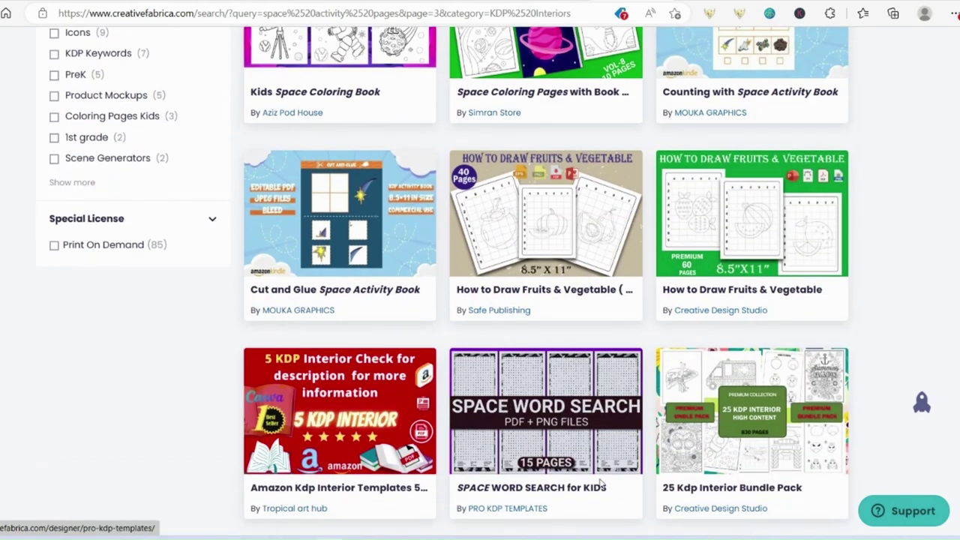
scroll(487, 387, "down", 7)
scroll(396, 381, "down", 10)
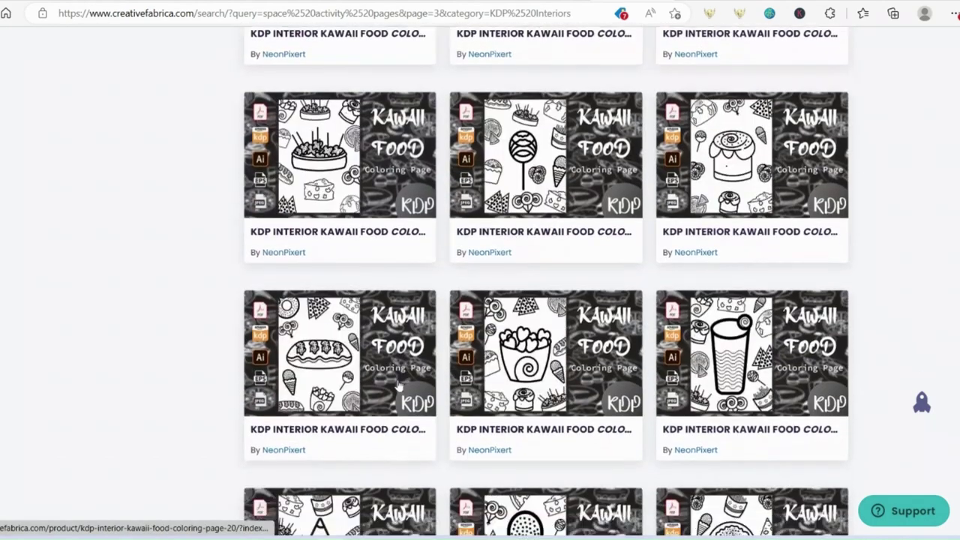
scroll(308, 471, "down", 3)
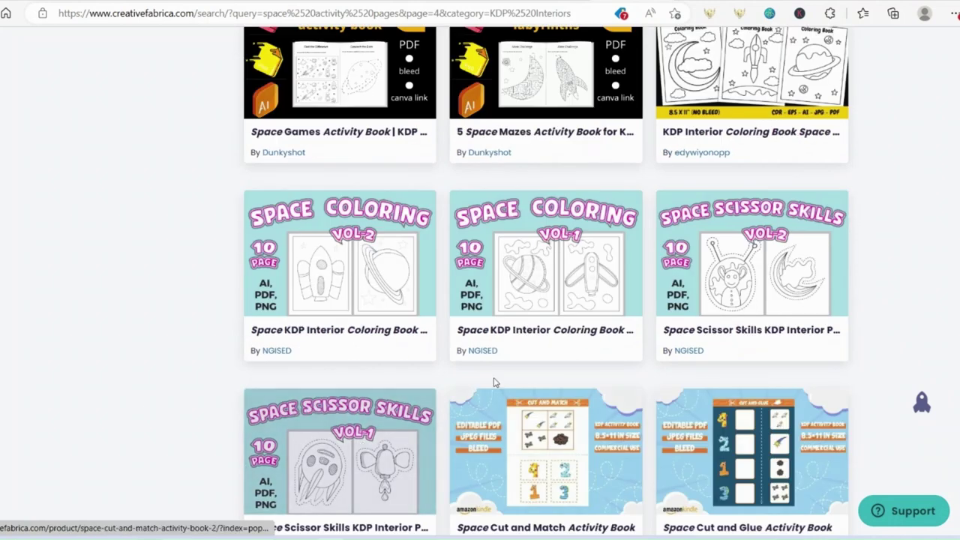
scroll(525, 390, "down", 1)
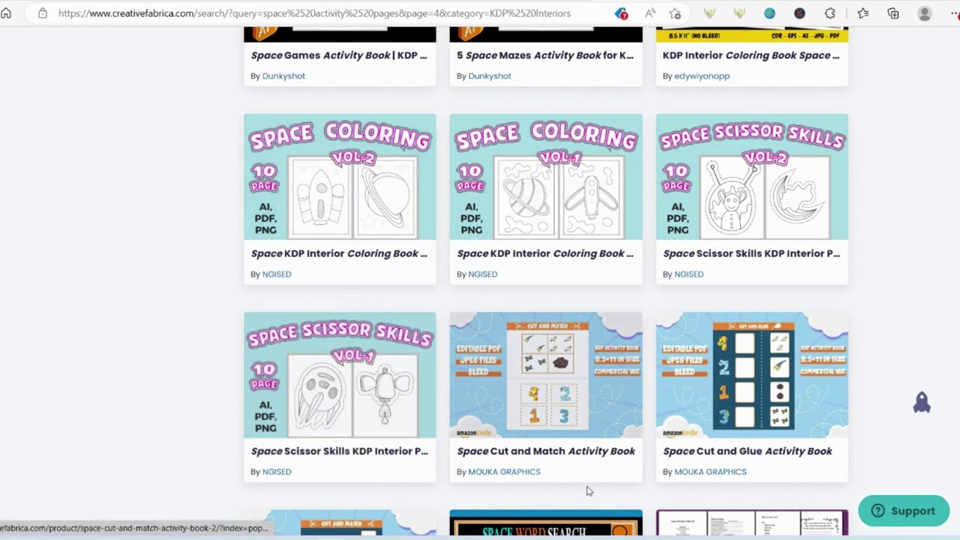
scroll(688, 300, "up", 4)
scroll(692, 318, "down", 8)
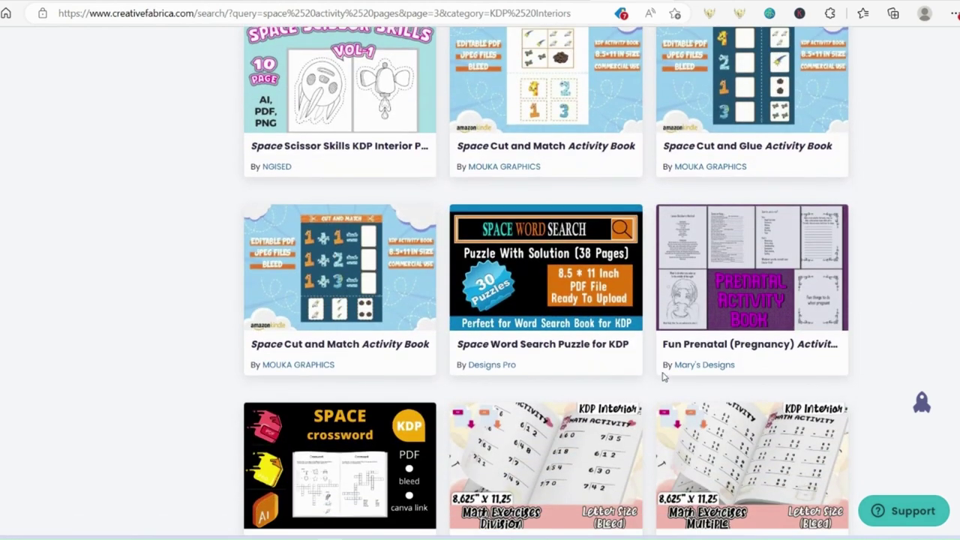
scroll(564, 395, "down", 1)
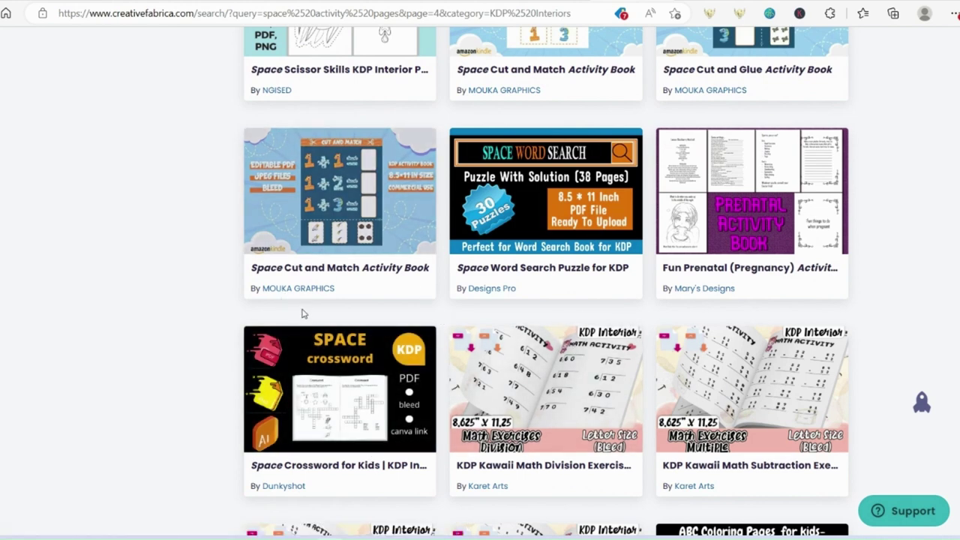
scroll(306, 319, "down", 1)
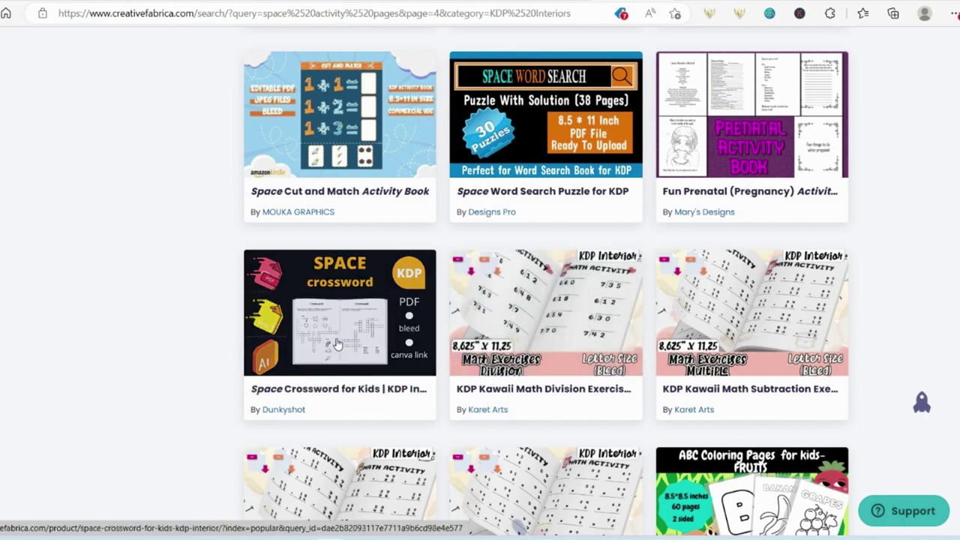
scroll(345, 342, "up", 10)
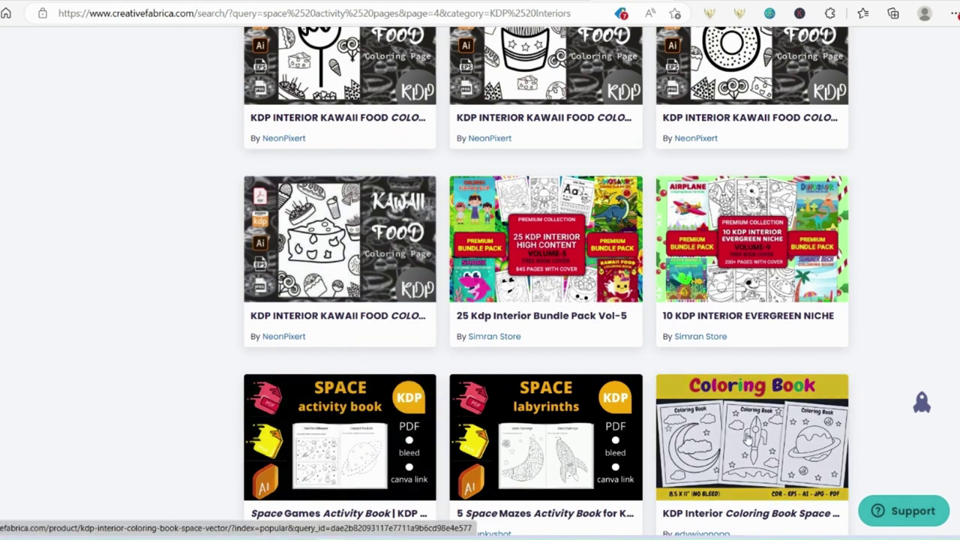
scroll(743, 439, "down", 1)
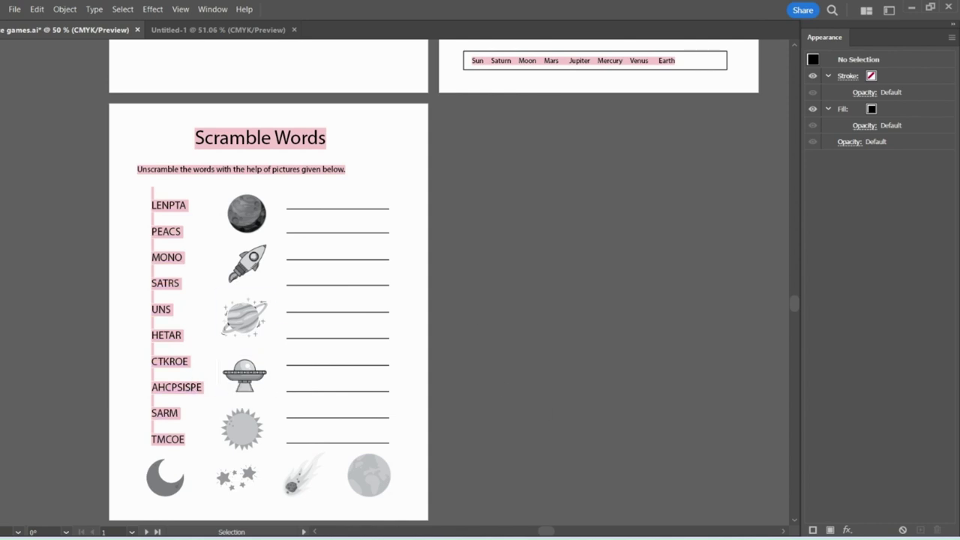
Switch from Illustrator to the blank 8.5 × 11 in Canva 'Untitled design' window
mouse_move(309, 535)
left_click(310, 491)
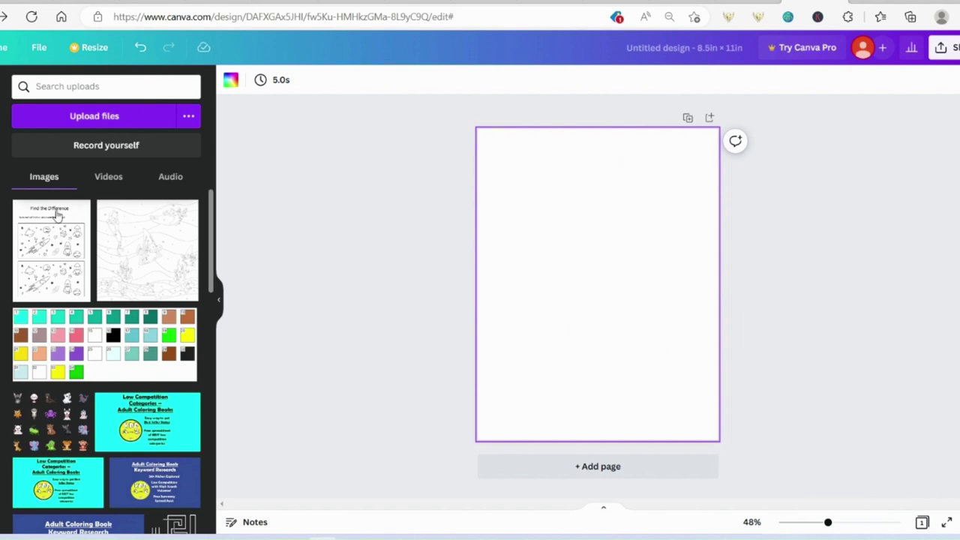
Add the Find the Difference worksheet to the page, centre it and enlarge it to fill the page
left_click(31, 256)
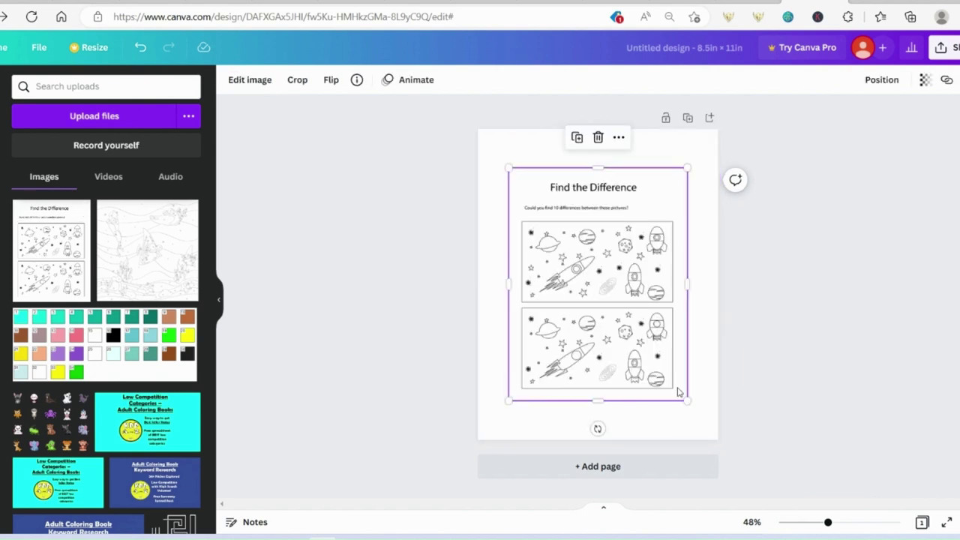
left_click_drag(687, 402, 725, 450)
left_click_drag(615, 353, 519, 293)
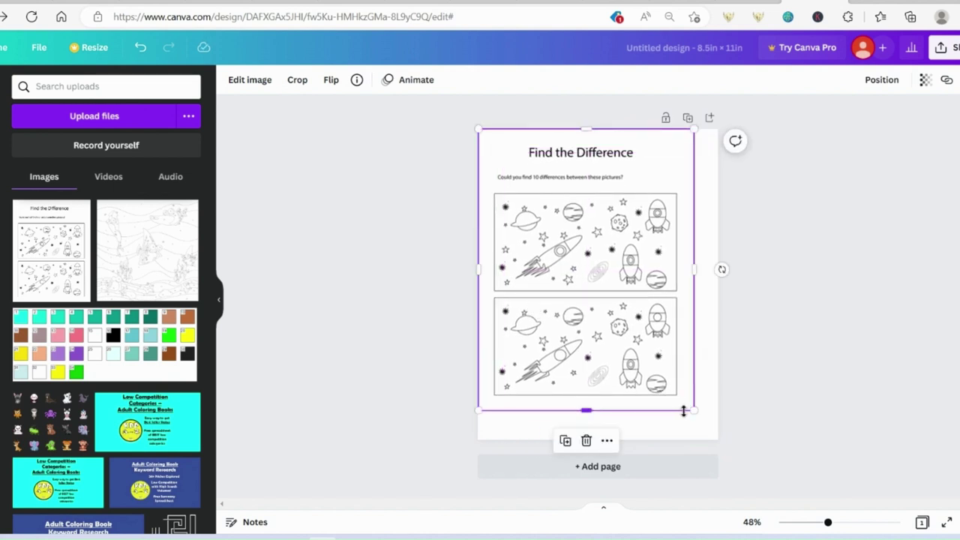
left_click_drag(690, 409, 720, 436)
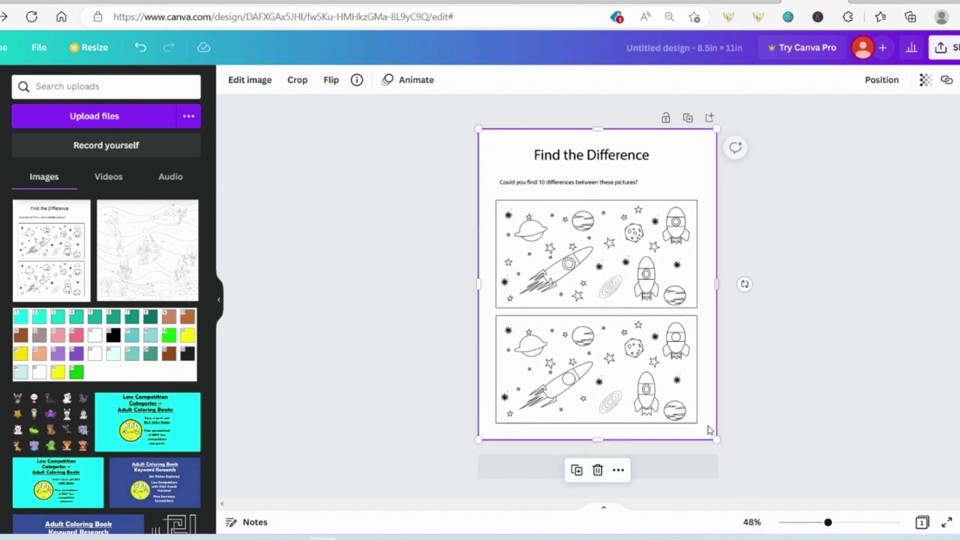
left_click(819, 373)
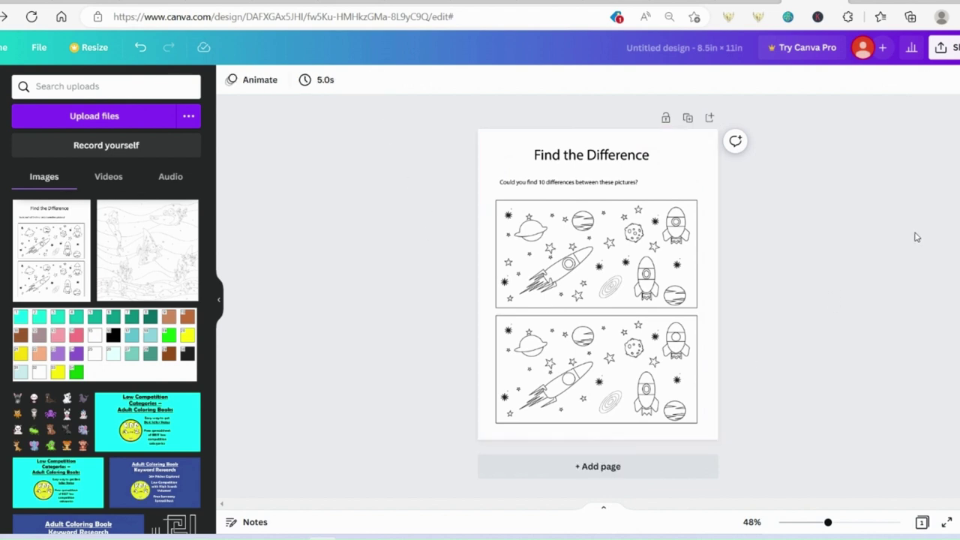
left_click(695, 273)
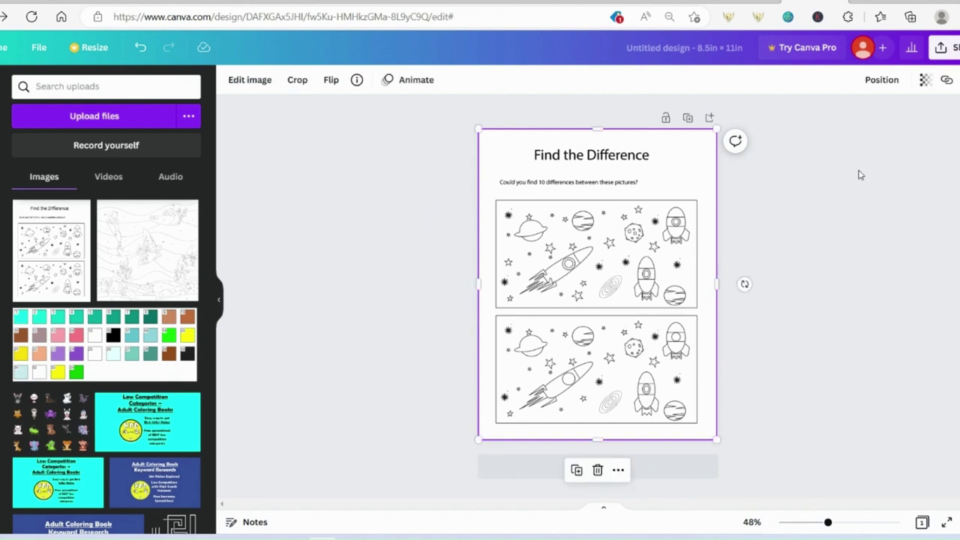
left_click(829, 261)
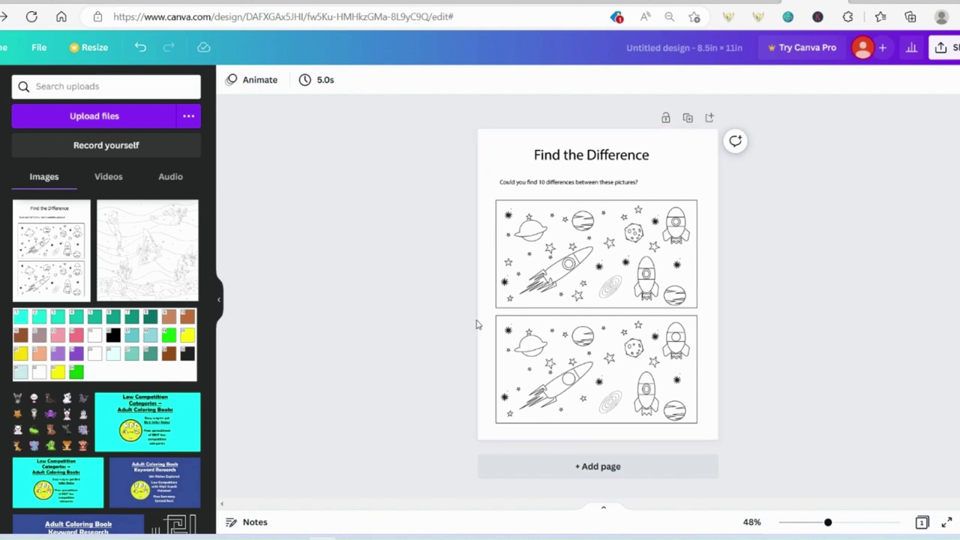
left_click(617, 247)
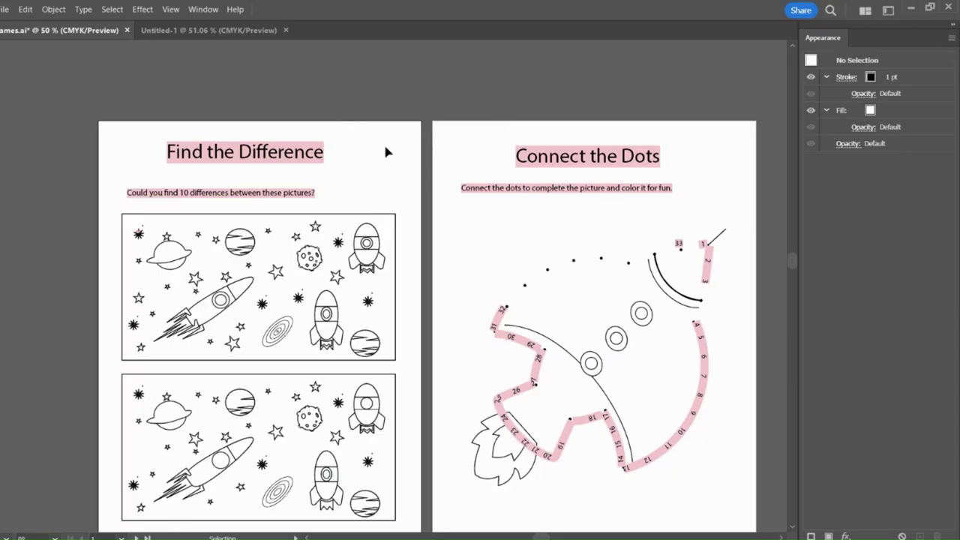
Try selecting the title, the rocket pieces and the whole upper picture, then clear the selection
left_click(288, 163)
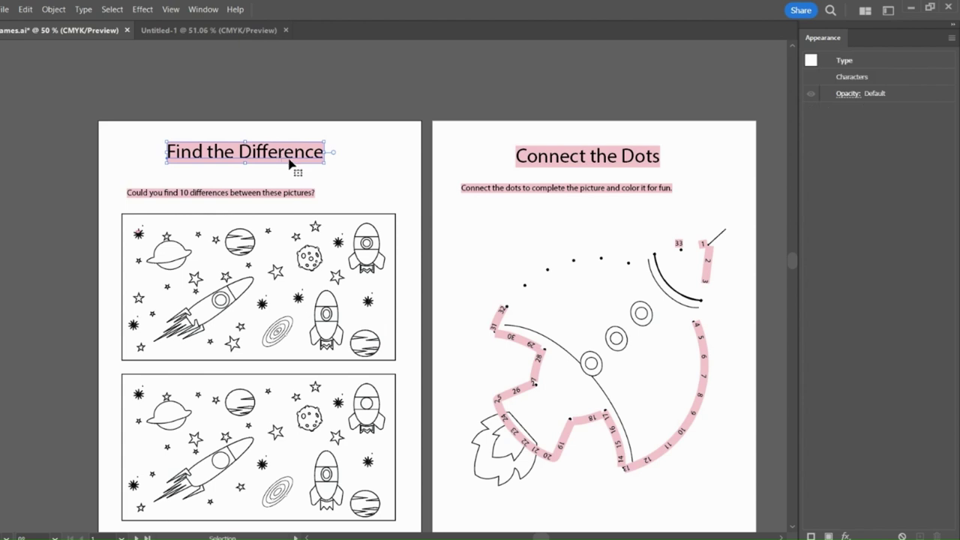
left_click(326, 302)
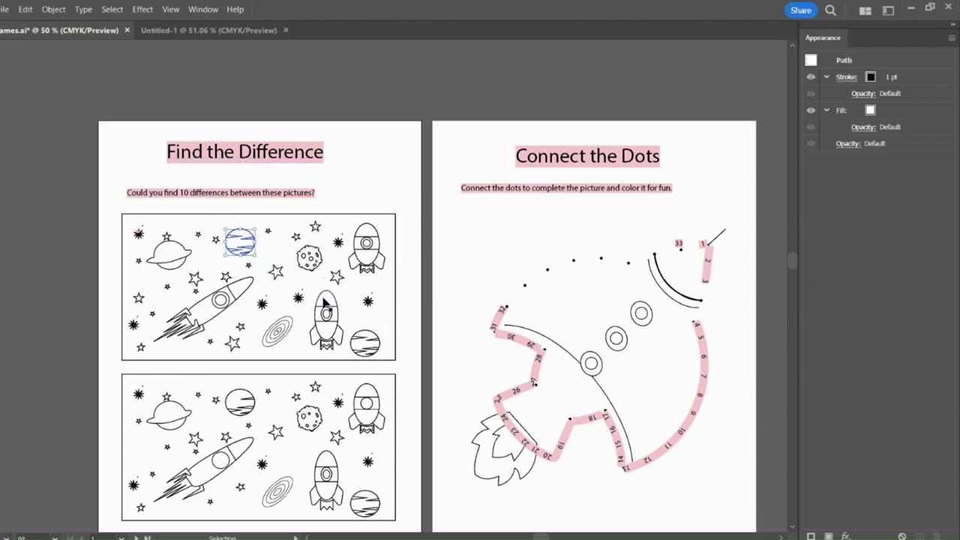
left_click(360, 233)
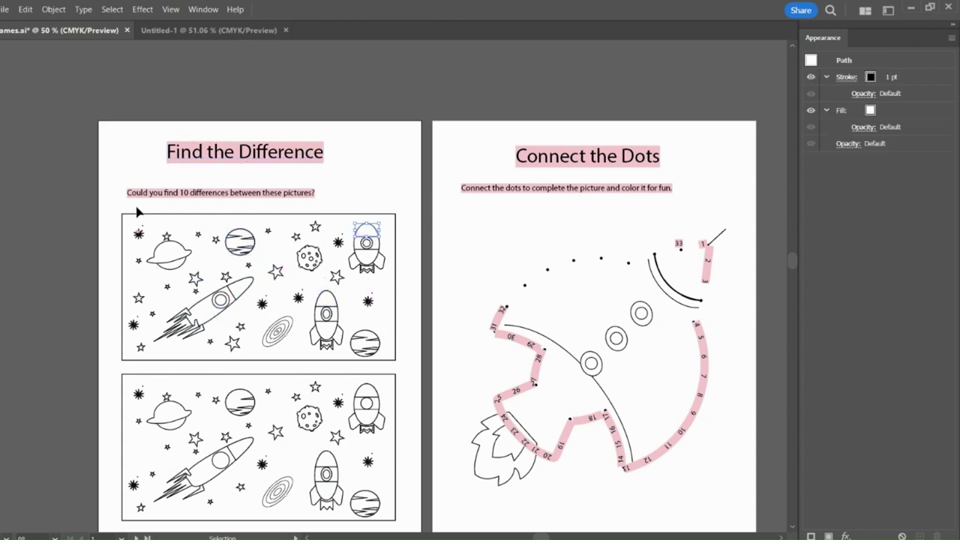
left_click_drag(110, 204, 406, 364)
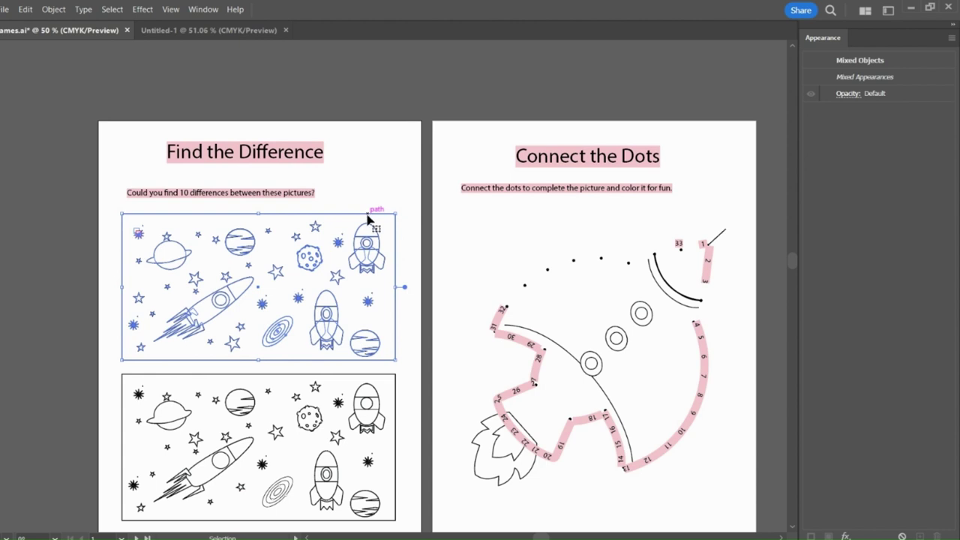
left_click(80, 195)
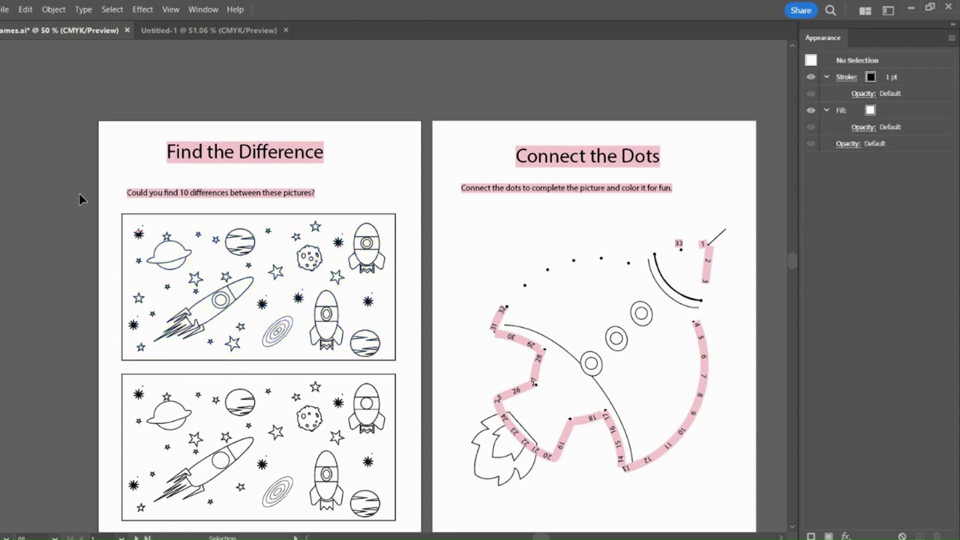
Delete the Find the Difference title and the 10-differences subtitle, then select the whole upper picture
left_click(324, 152)
key("Delete")
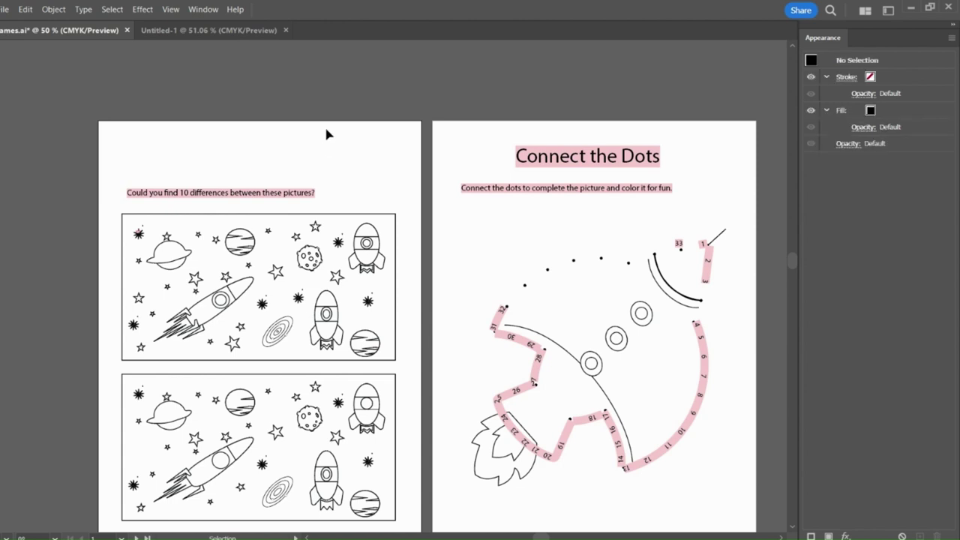
left_click(245, 194)
key("Delete")
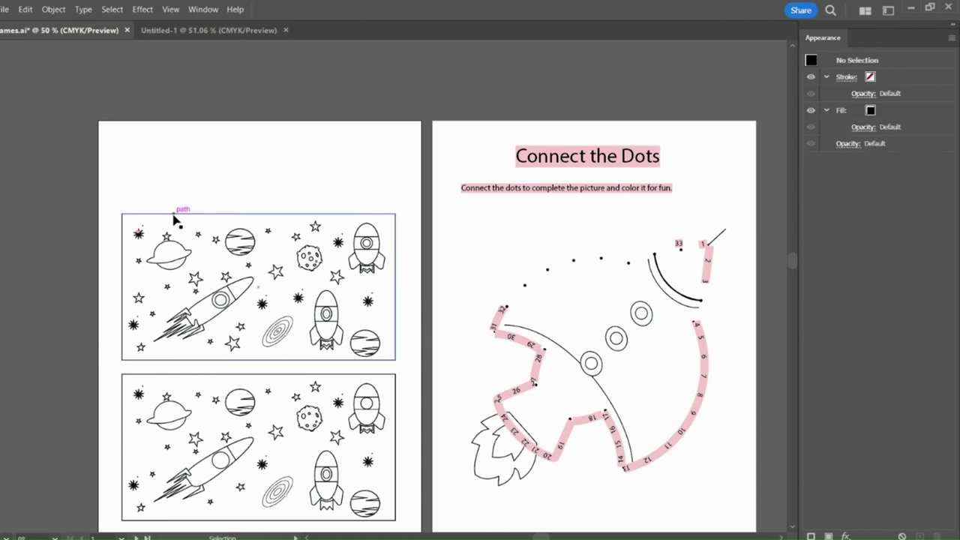
left_click_drag(112, 204, 401, 371)
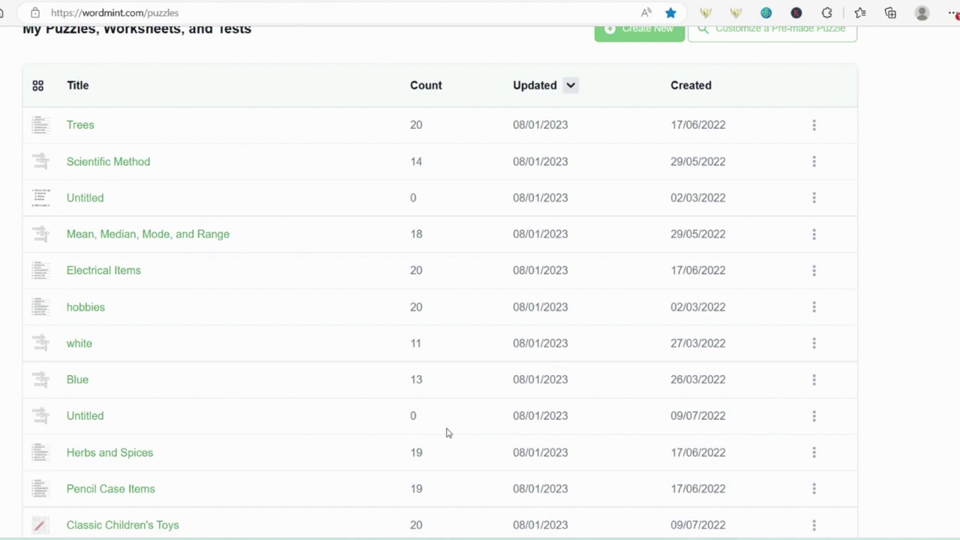
Look over the Create New puzzle types, close that list, and open the Electrical Items puzzle
left_click(637, 31)
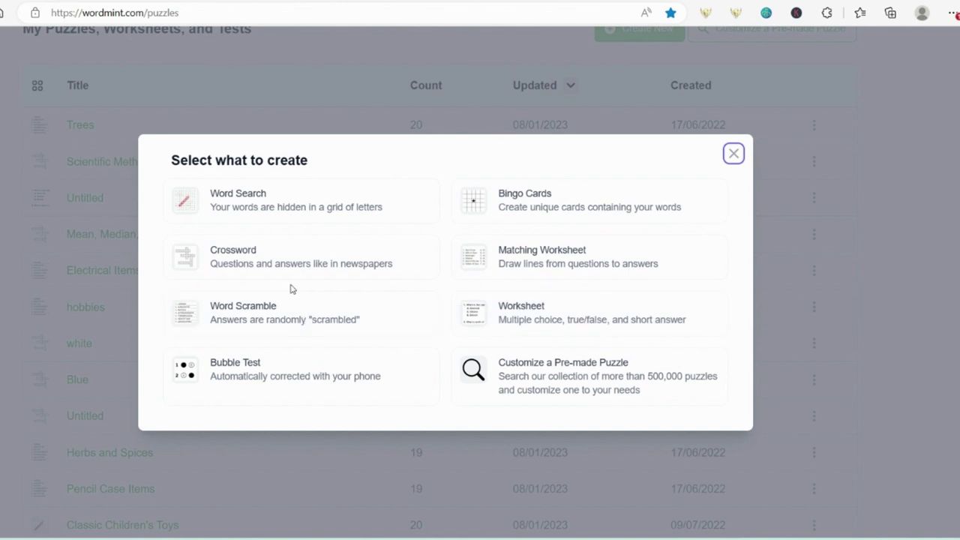
left_click(733, 156)
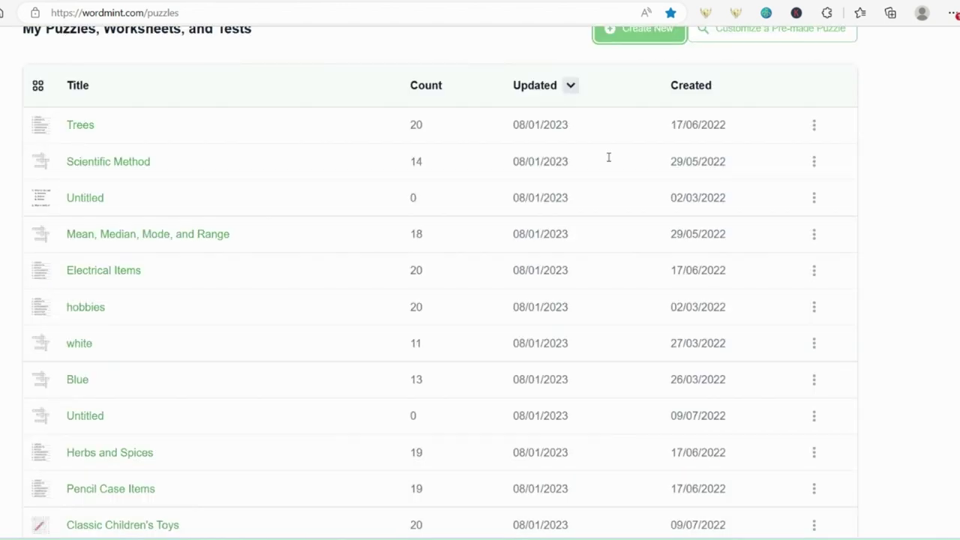
left_click(115, 272)
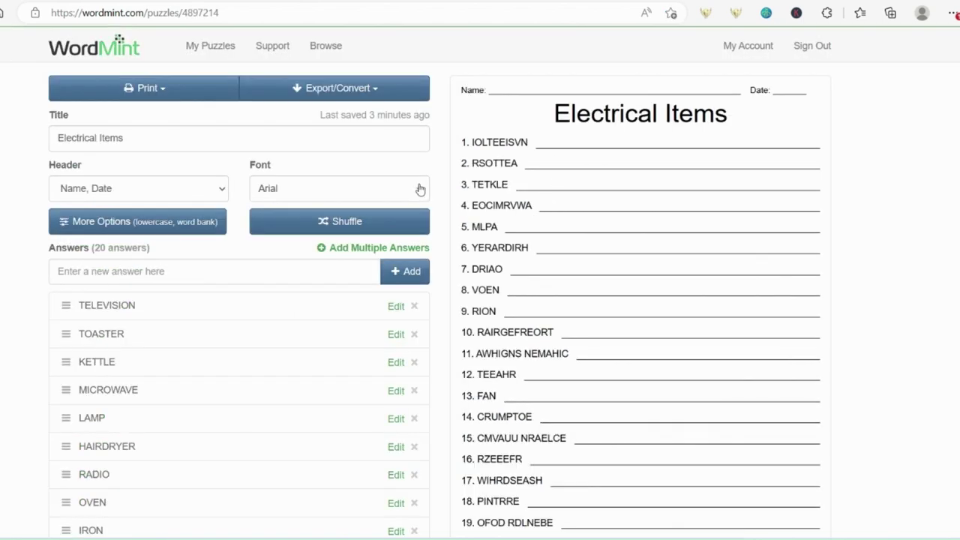
scroll(133, 392, "down", 1)
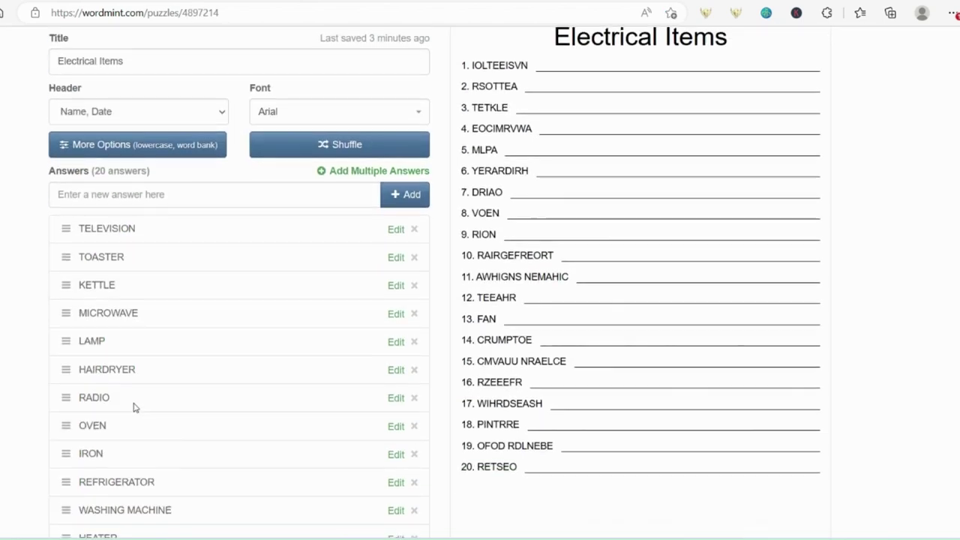
scroll(589, 378, "up", 1)
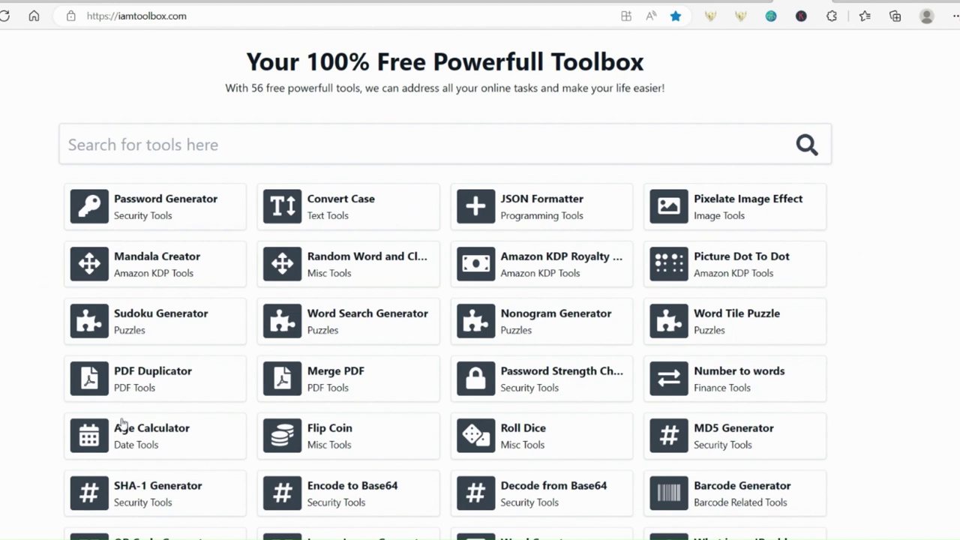
Draw a Repeat 8 mirrored mandala stroke in Mandala Creator, then go back to the toolbox home page
left_click(157, 267)
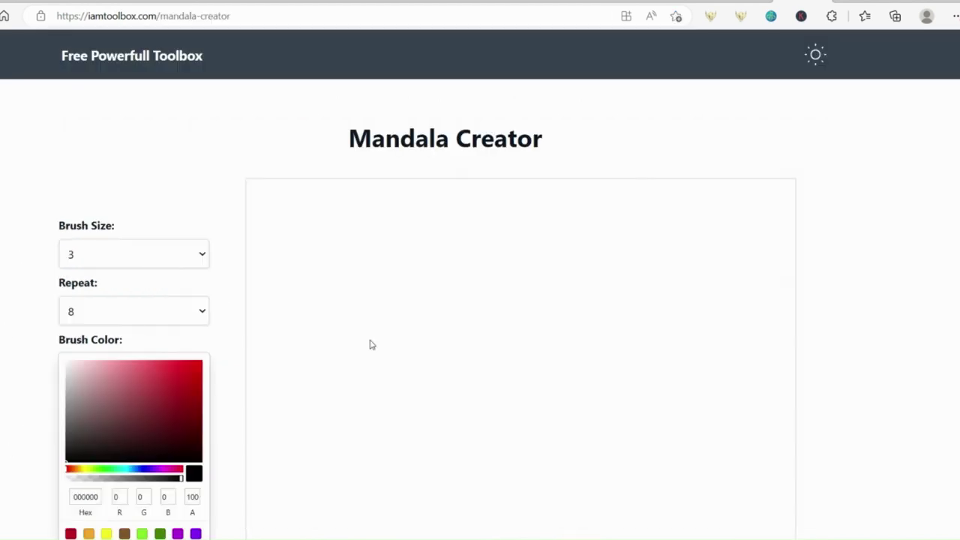
scroll(587, 320, "down", 3)
scroll(584, 301, "up", 2)
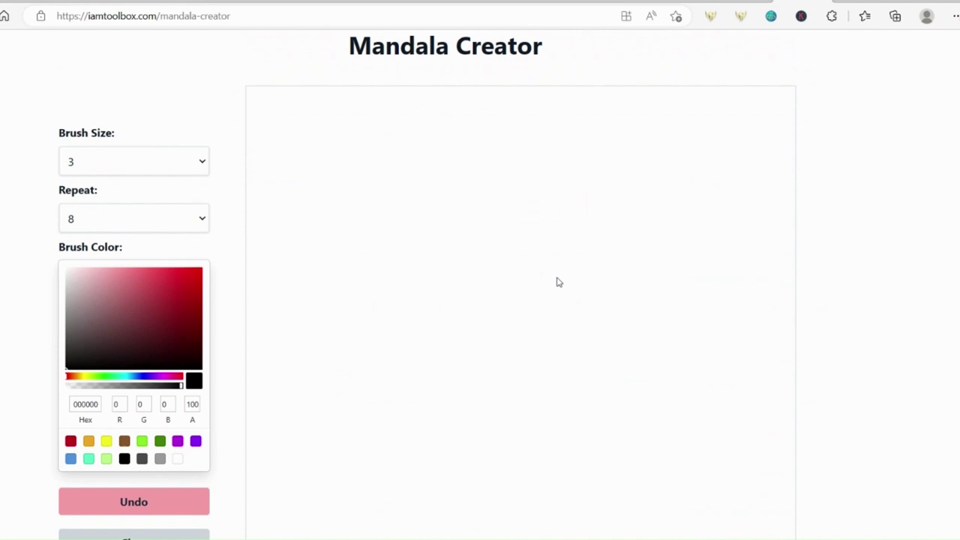
mouse_move(563, 240)
left_mouse_down()
mouse_move(305, 306)
mouse_move(272, 181)
mouse_move(466, 281)
mouse_move(771, 220)
mouse_move(573, 339)
mouse_move(500, 410)
mouse_move(481, 499)
mouse_move(623, 405)
mouse_move(377, 269)
mouse_move(408, 163)
mouse_move(301, 209)
mouse_move(492, 317)
mouse_move(694, 341)
mouse_move(727, 201)
mouse_move(713, 410)
mouse_move(558, 430)
mouse_move(622, 389)
mouse_move(382, 374)
mouse_move(404, 402)
left_mouse_up()
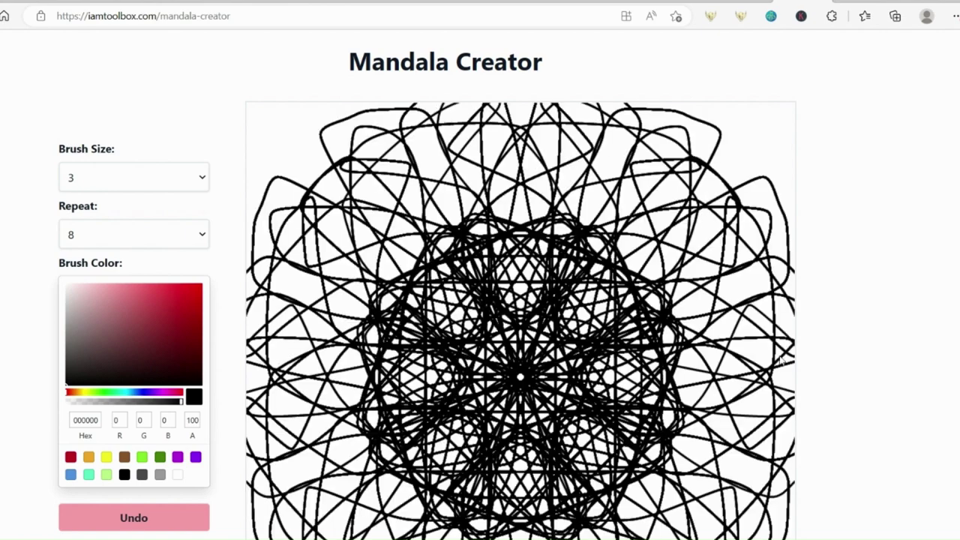
scroll(795, 202, "down", 3)
scroll(612, 298, "up", 3)
scroll(611, 298, "up", 1)
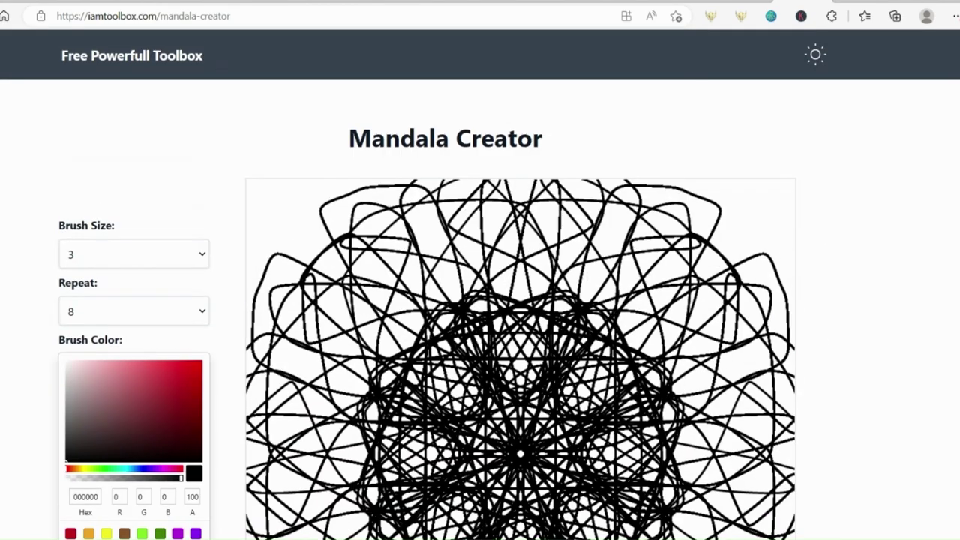
key("alt+Left")
scroll(458, 377, "down", 1)
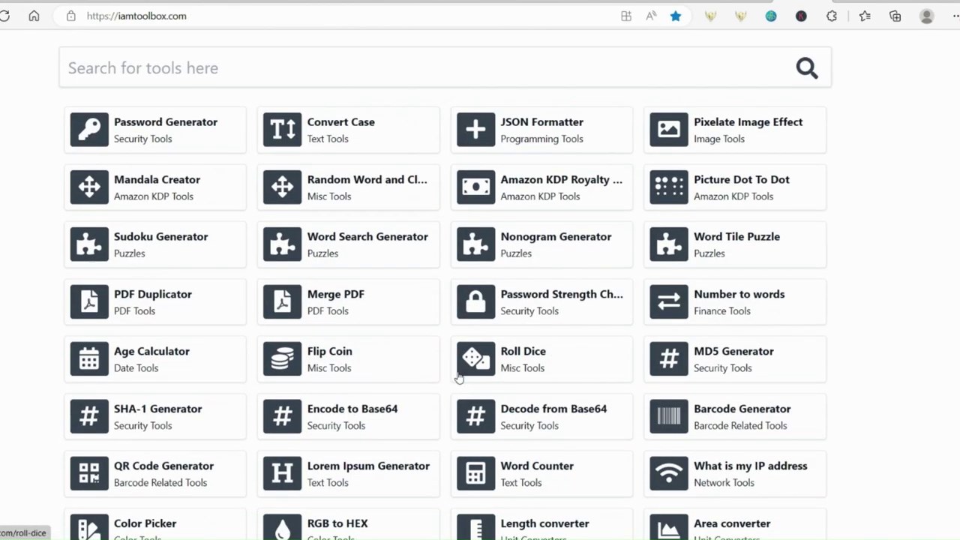
scroll(457, 374, "down", 1)
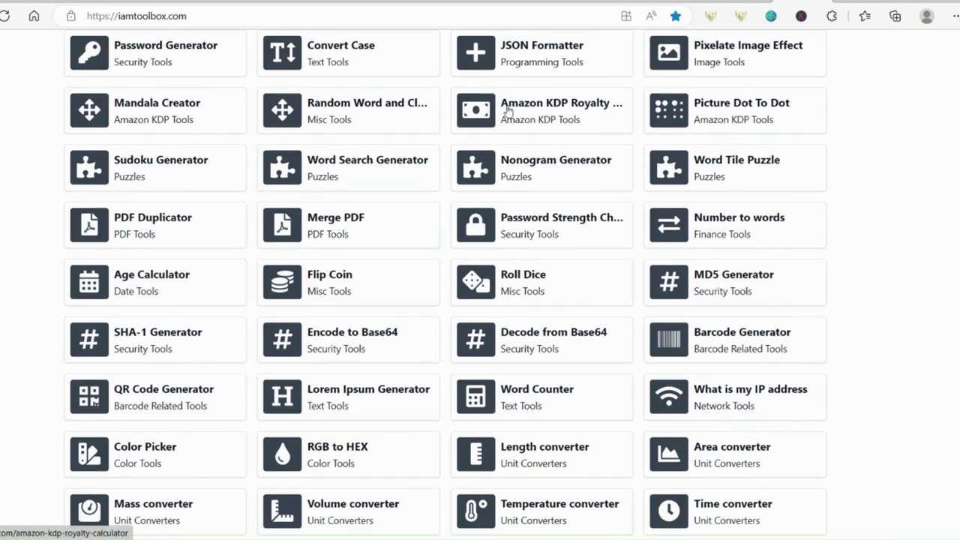
left_click(714, 109)
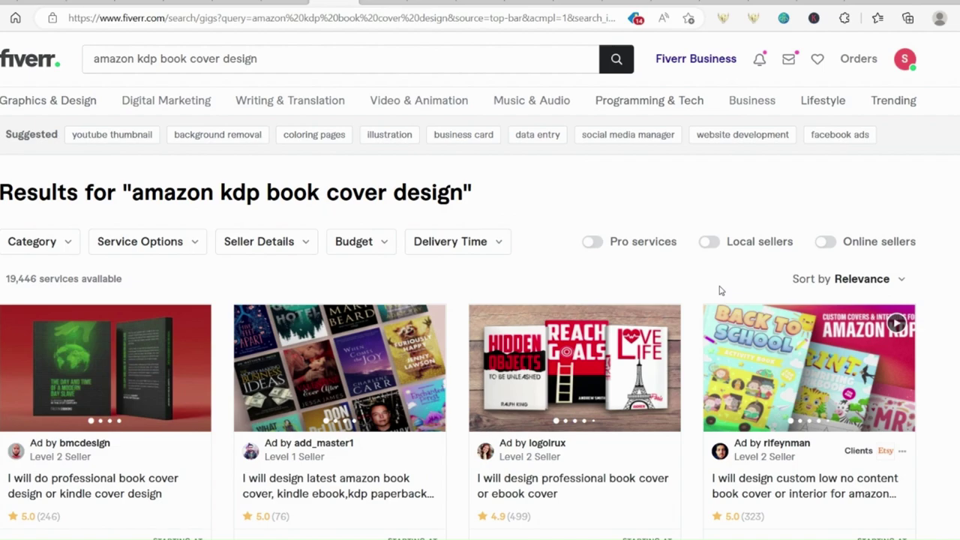
Scroll to the end of the book cover gig results and open the kids coloring book cover gig
scroll(719, 290, "down", 15)
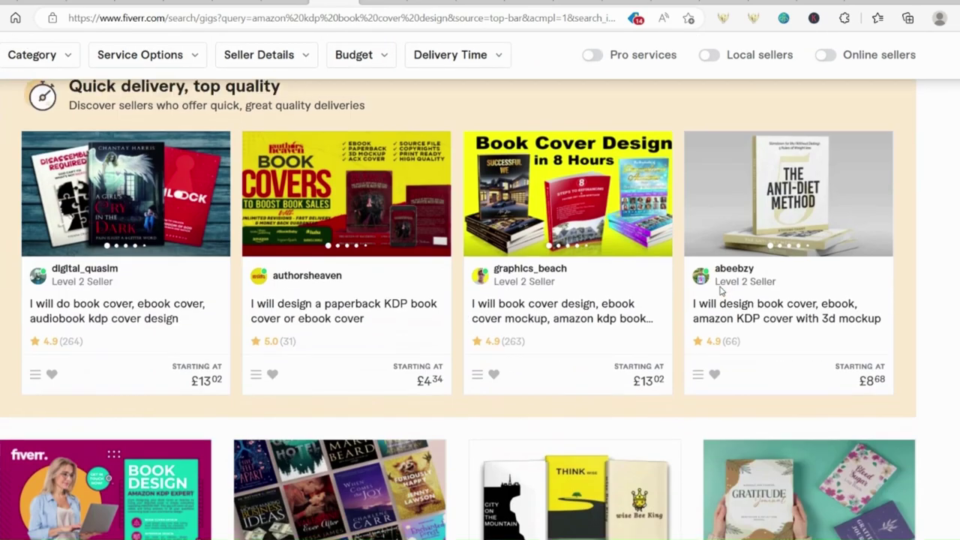
scroll(719, 292, "down", 3)
scroll(719, 291, "down", 3)
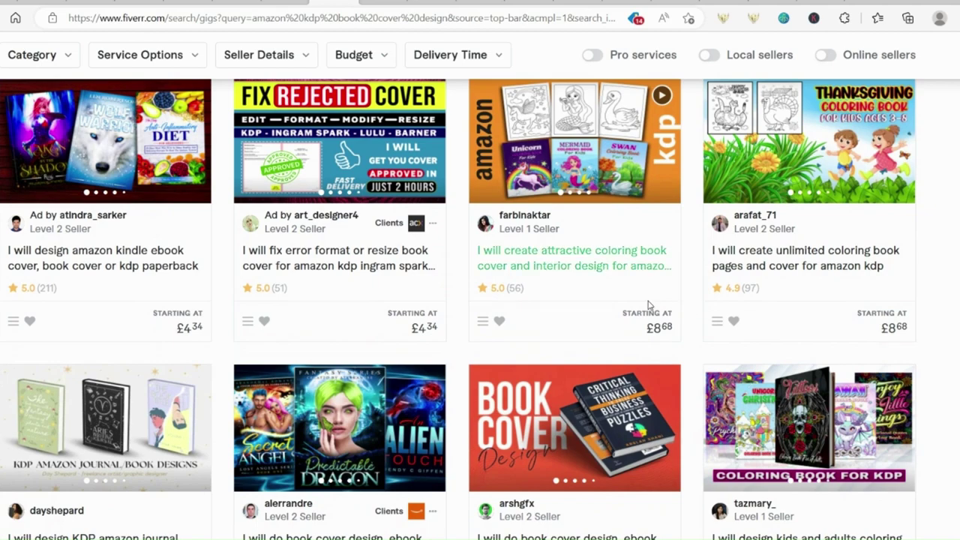
scroll(647, 300, "down", 2)
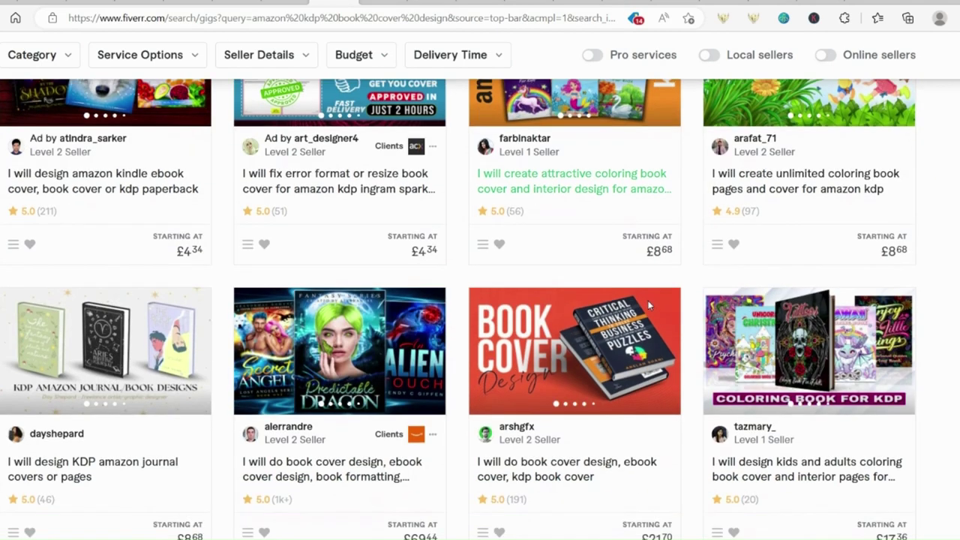
scroll(491, 294, "down", 1)
scroll(491, 294, "down", 6)
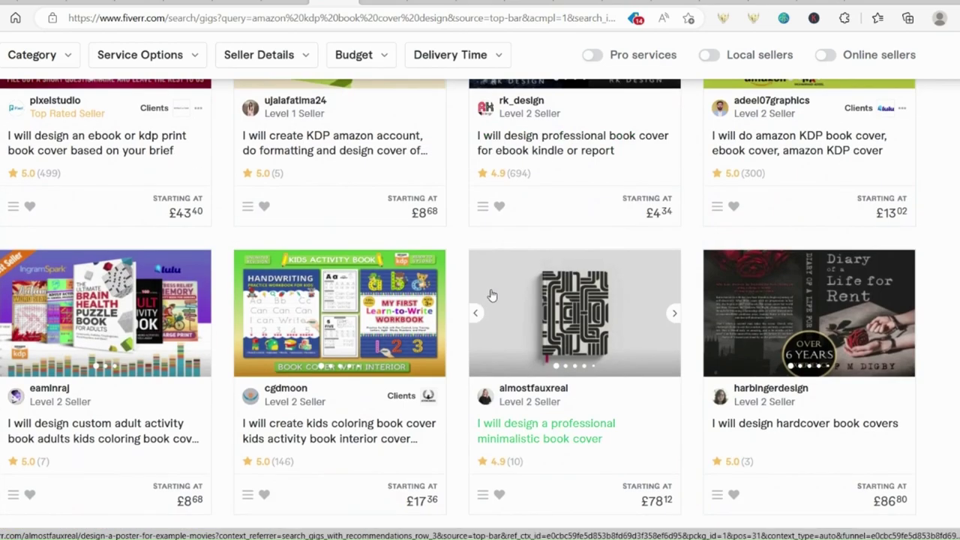
scroll(491, 294, "down", 2)
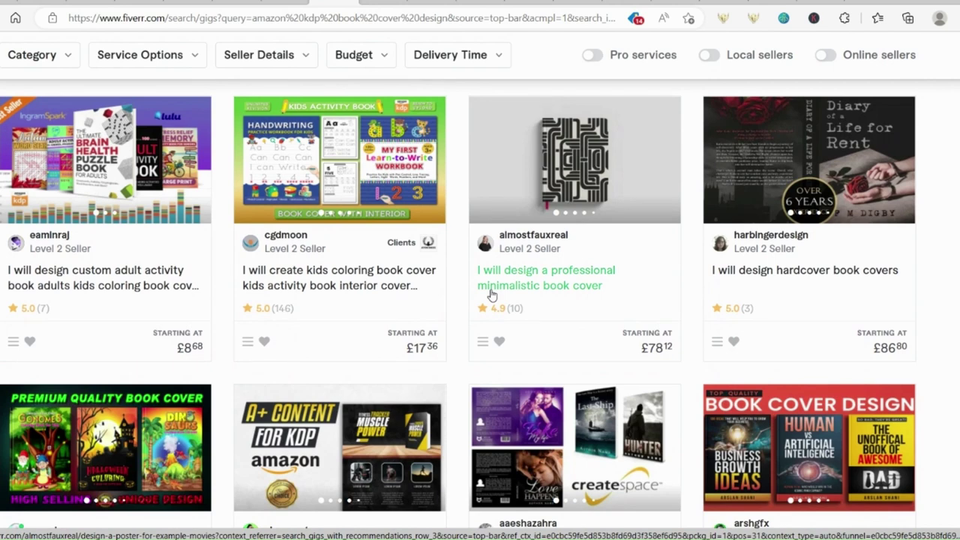
scroll(491, 295, "down", 2)
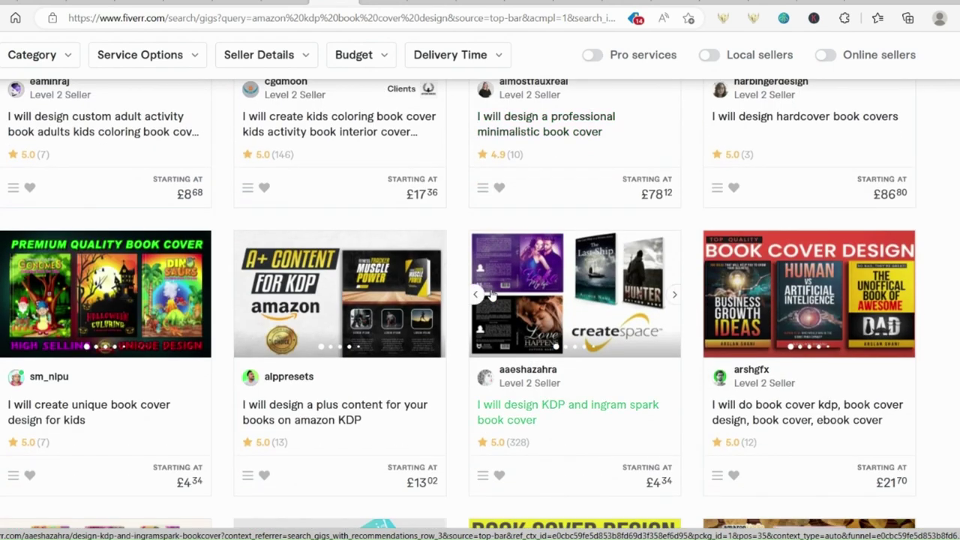
scroll(491, 295, "down", 8)
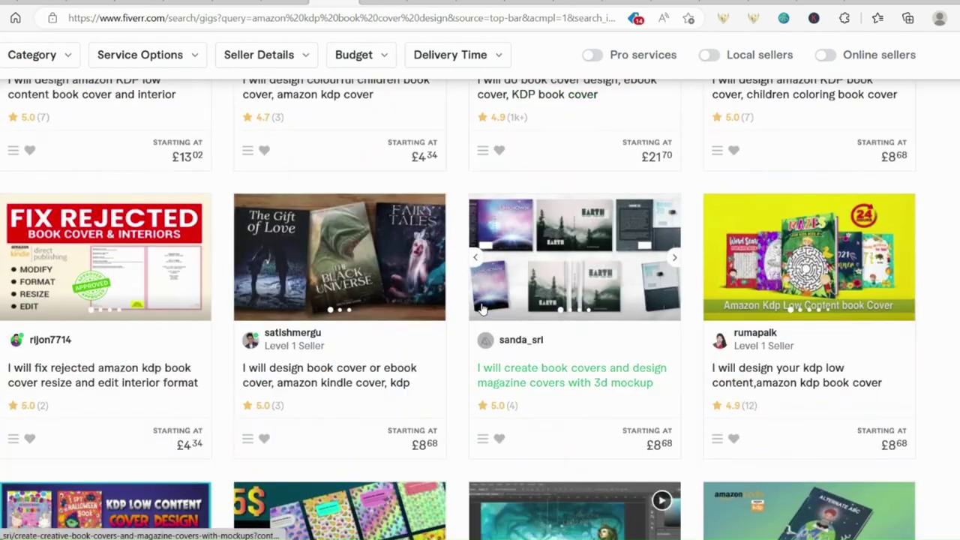
scroll(482, 309, "down", 4)
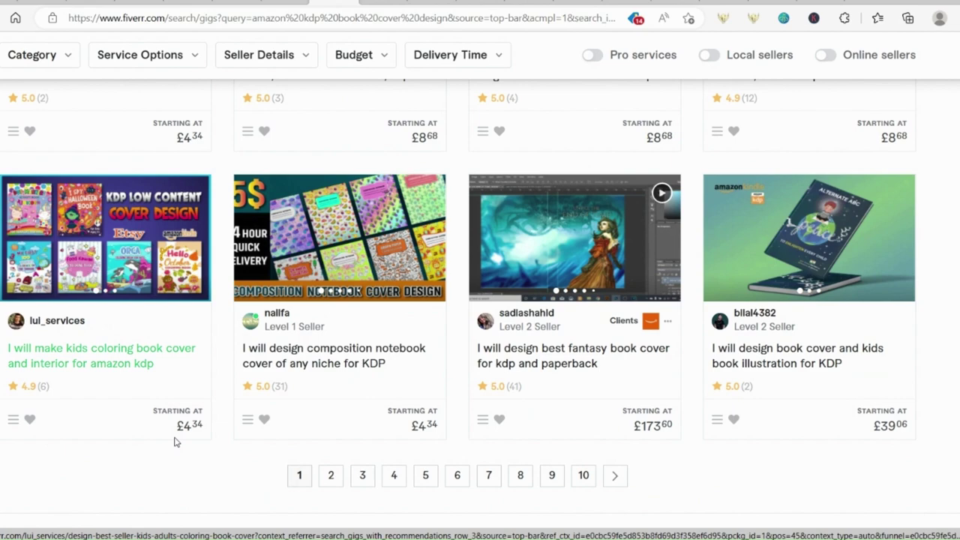
left_click(51, 257)
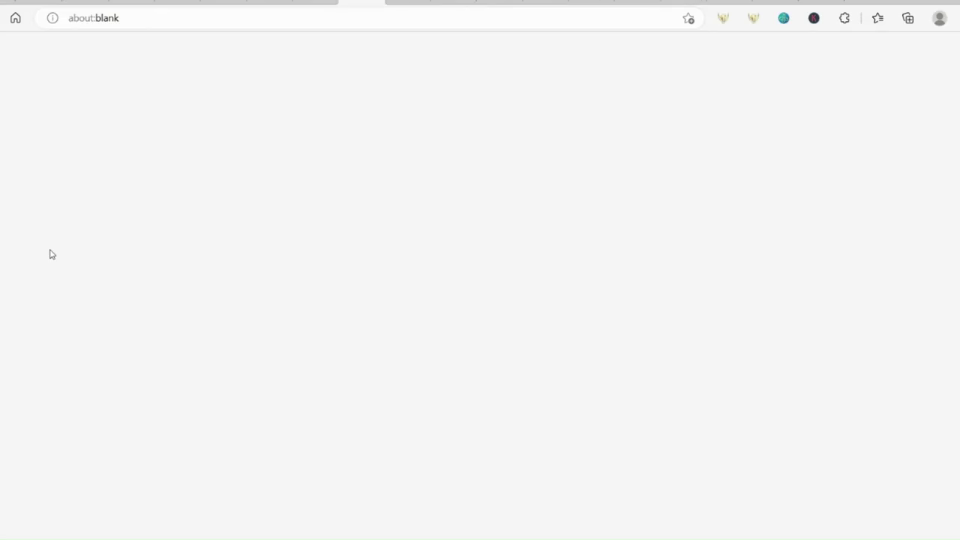
View the KDP Low Content Cover Design gig image full screen, then close it
scroll(495, 314, "down", 2)
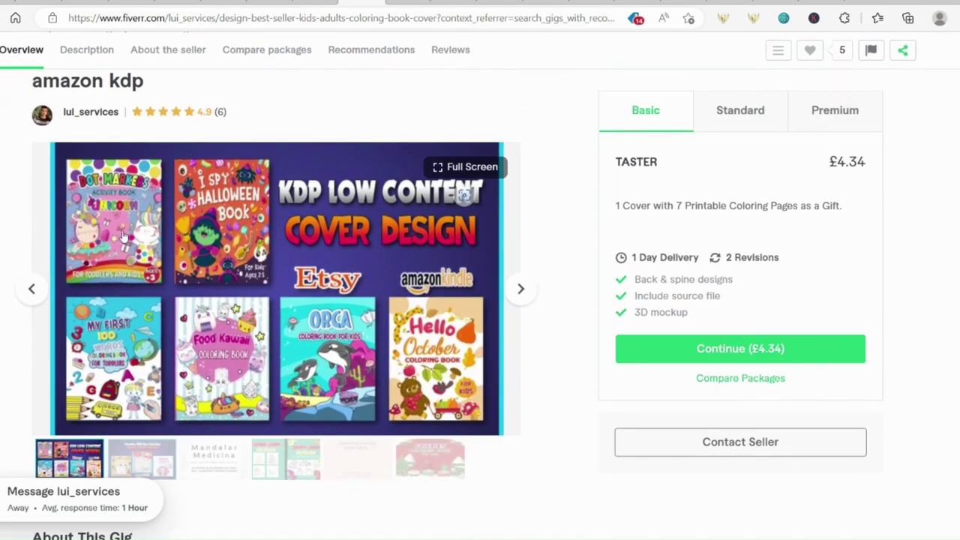
left_click(122, 236)
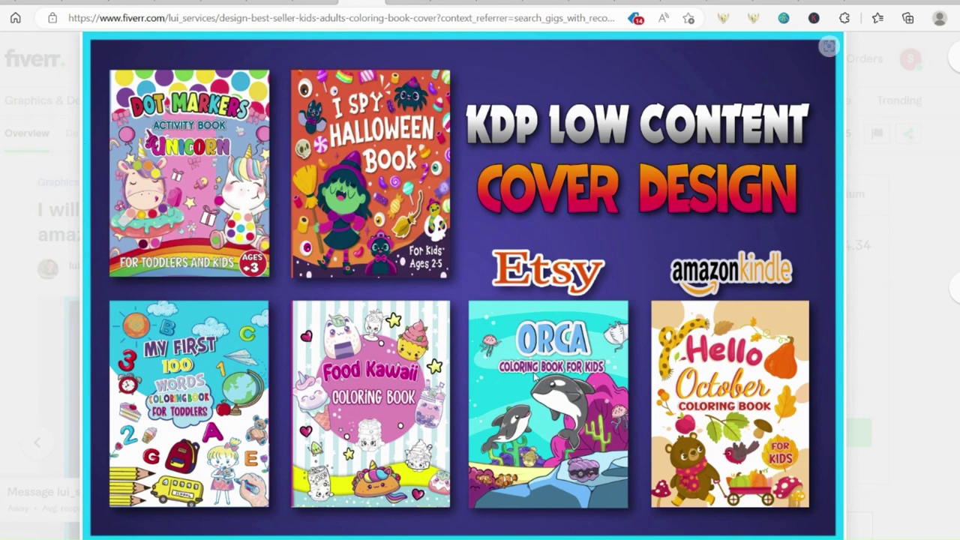
left_click(954, 68)
scroll(489, 289, "down", 2)
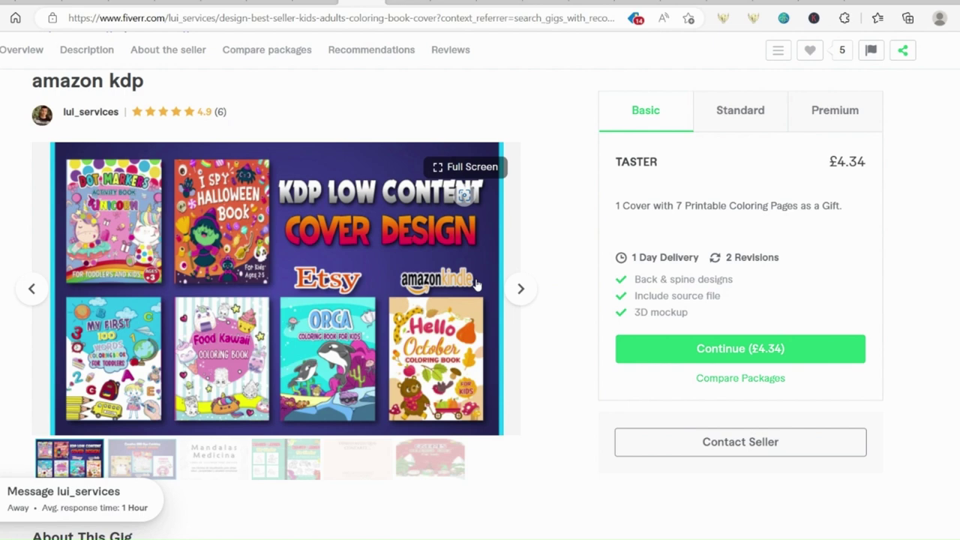
Return to the results, browse them, and move to the £13.02 Amazon KDP coloring book cover gig
key("alt+Left")
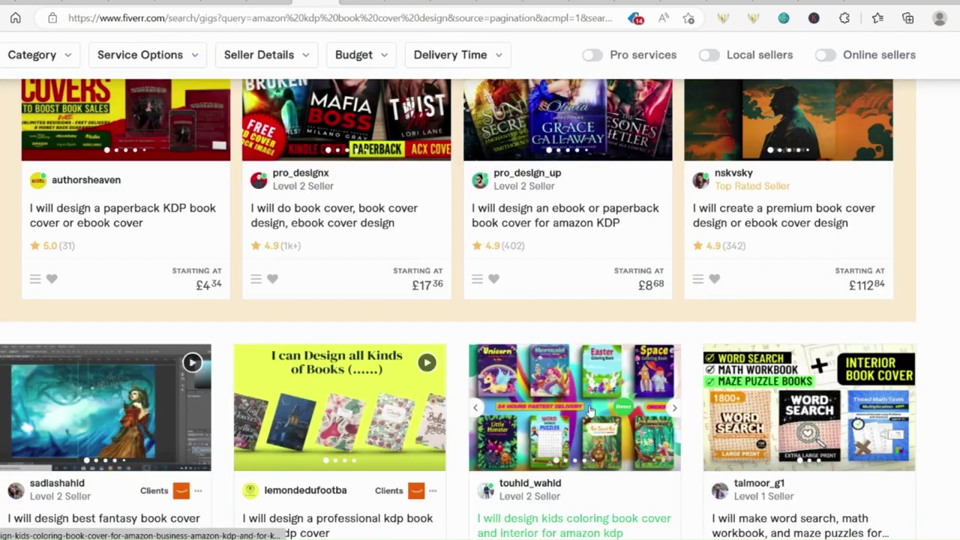
scroll(545, 225, "down", 3)
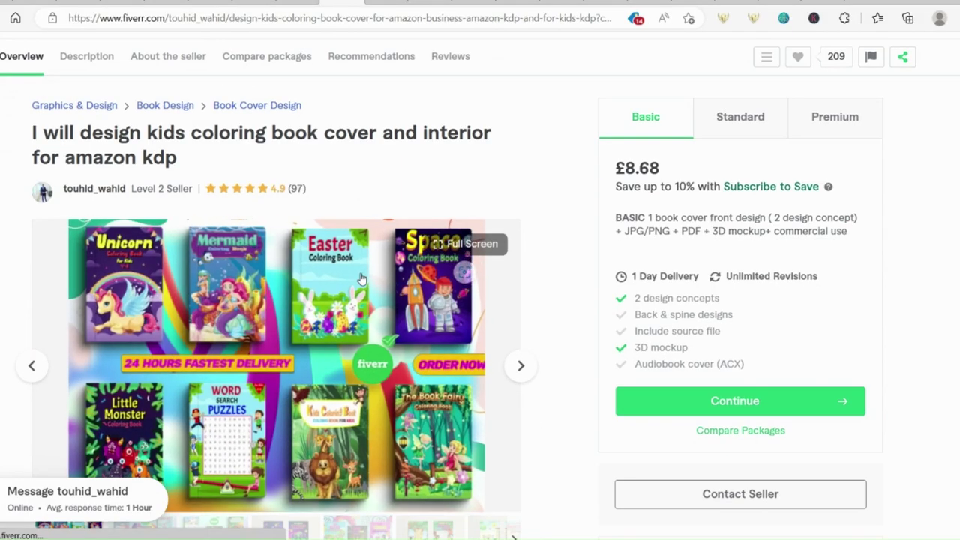
scroll(360, 288, "down", 2)
scroll(360, 288, "up", 6)
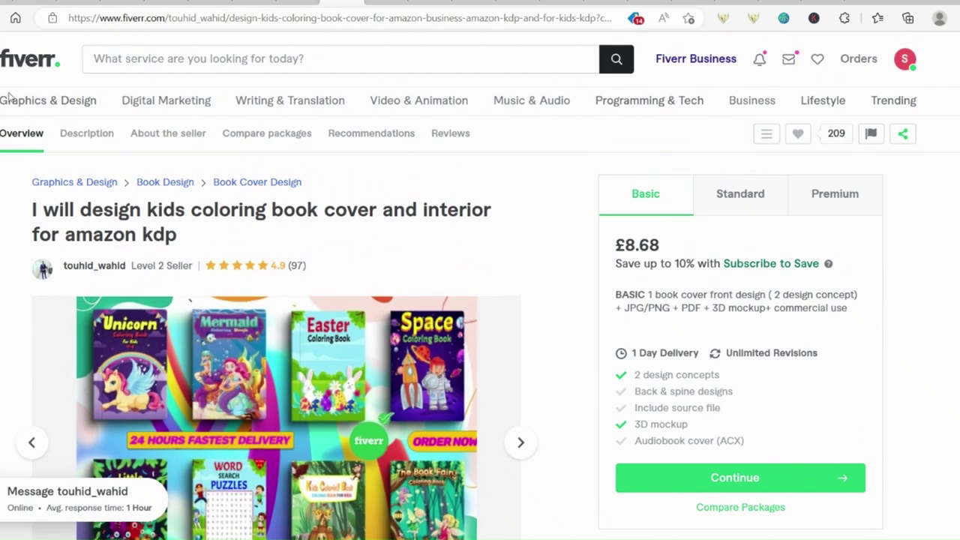
scroll(133, 270, "down", 5)
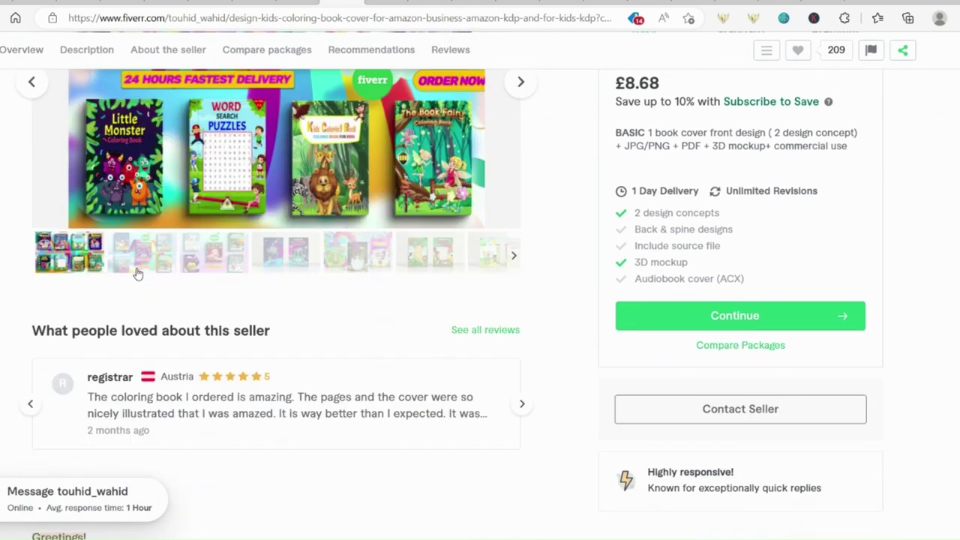
key("ctrl+Tab")
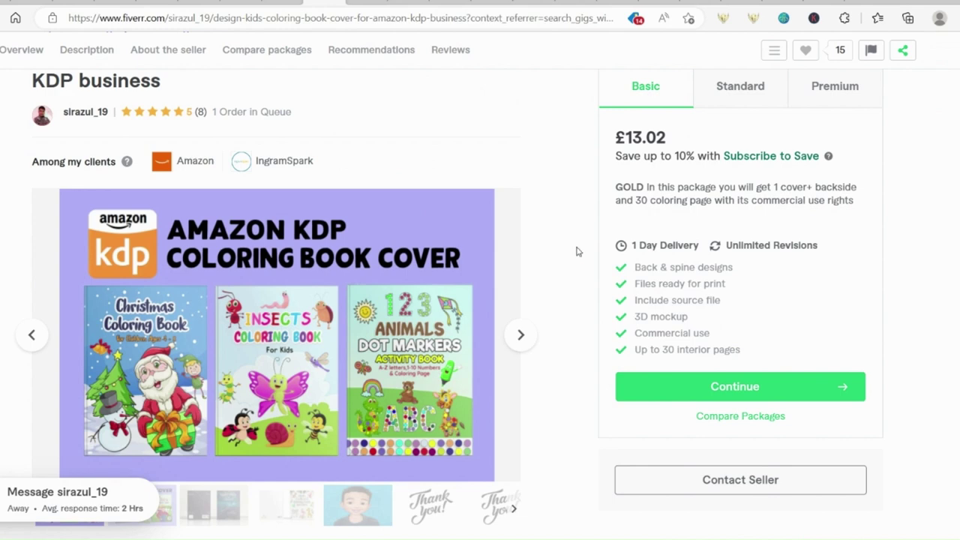
scroll(567, 262, "down", 1)
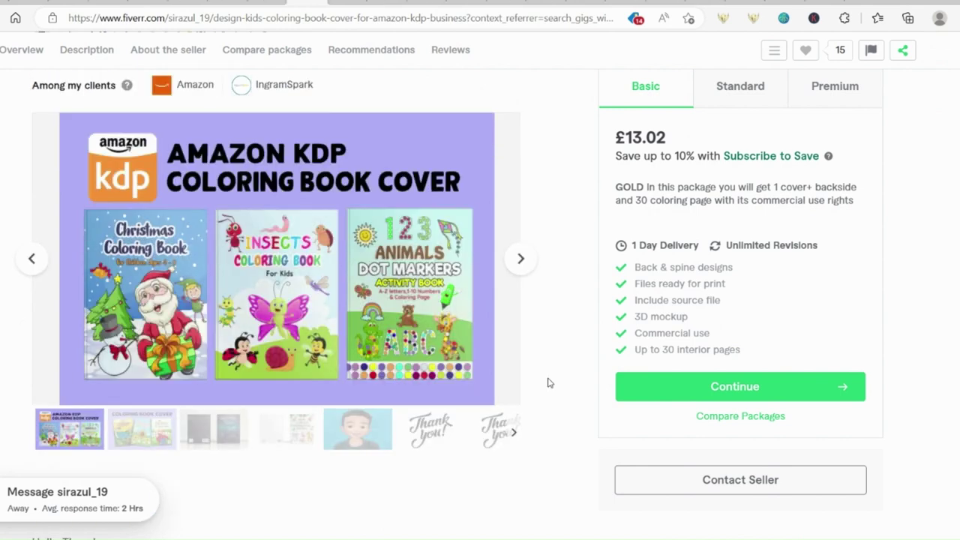